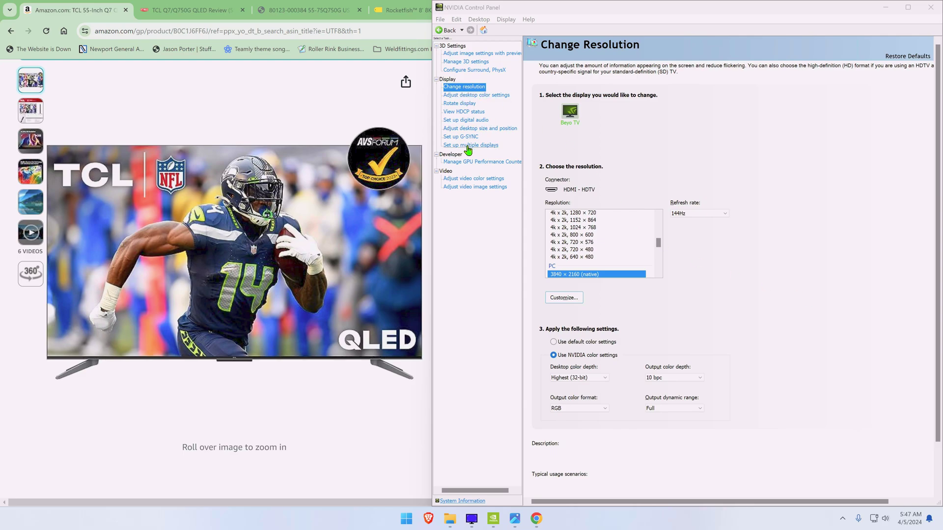
# Step: Open the TV's Set up G-SYNC page, with G-SYNC Compatible enabled for full-screen mode
pyautogui.click(461, 136)
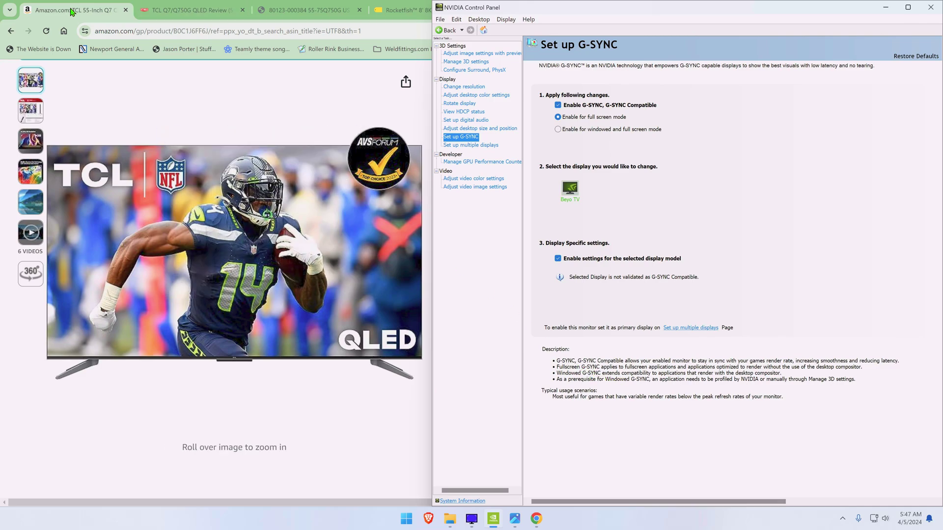
# Step: Highlight the 120Hz refresh-rate claim in the Amazon TV title, then move to the RTINGS review
pyautogui.click(70, 12)
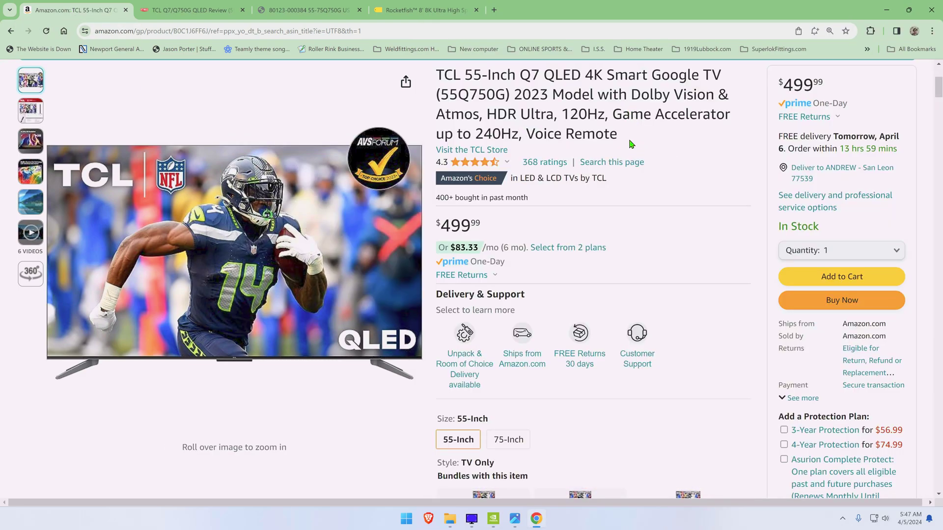
pyautogui.moveTo(624, 140); pyautogui.dragTo(553, 117)
pyautogui.click(518, 112)
pyautogui.click(559, 116)
pyautogui.click(625, 122)
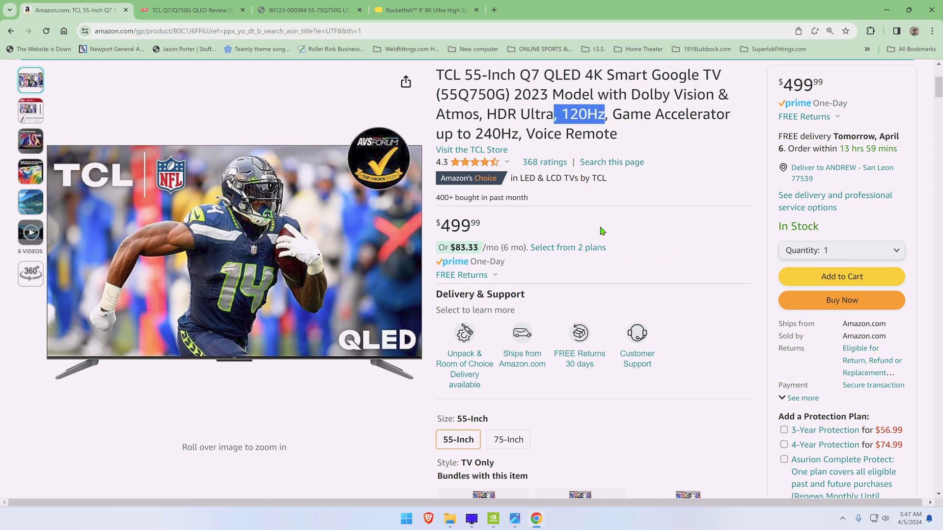
pyautogui.click(186, 9)
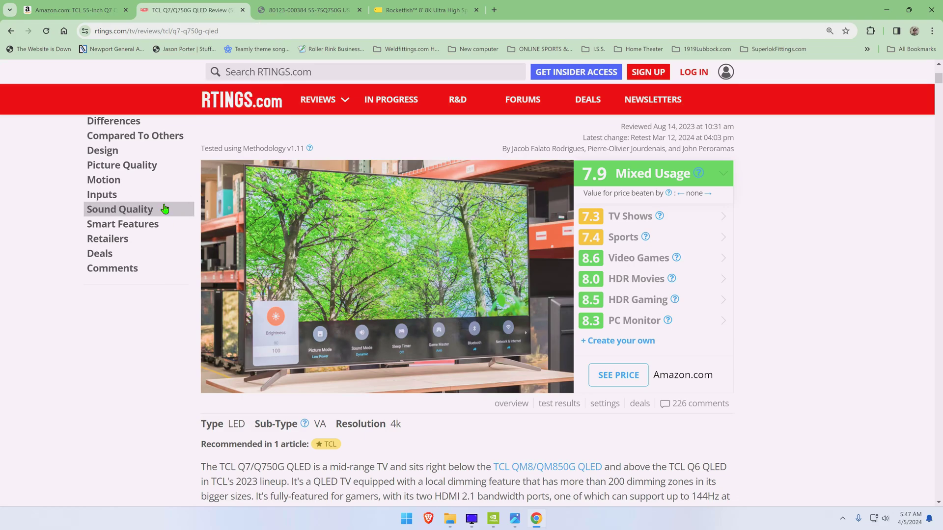
pyautogui.click(296, 18)
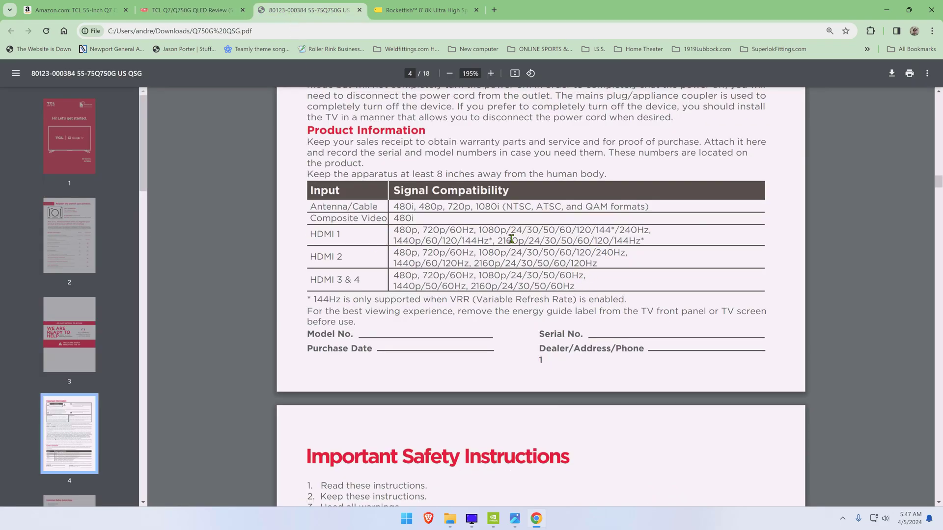
pyautogui.moveTo(498, 241); pyautogui.dragTo(650, 239)
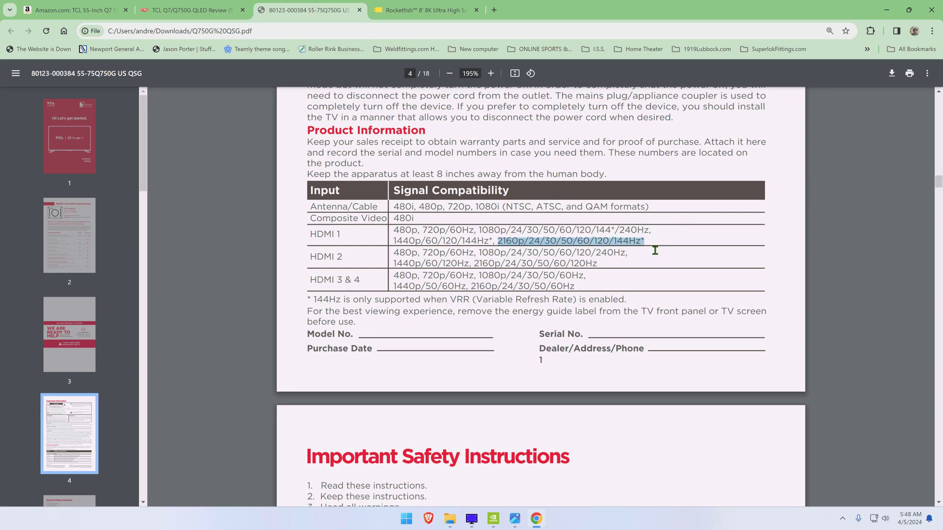
pyautogui.moveTo(344, 235); pyautogui.dragTo(311, 235)
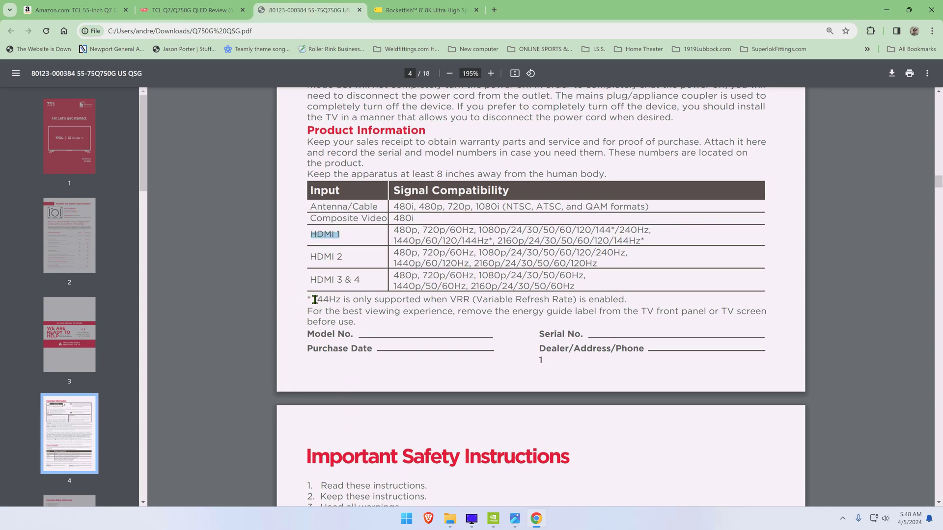
pyautogui.moveTo(315, 299); pyautogui.dragTo(604, 300)
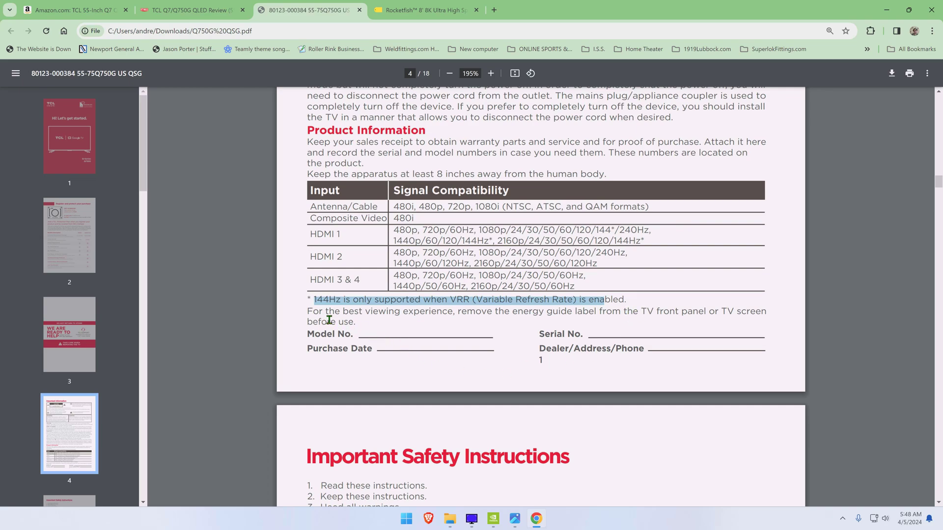
pyautogui.click(413, 368)
pyautogui.moveTo(467, 527)
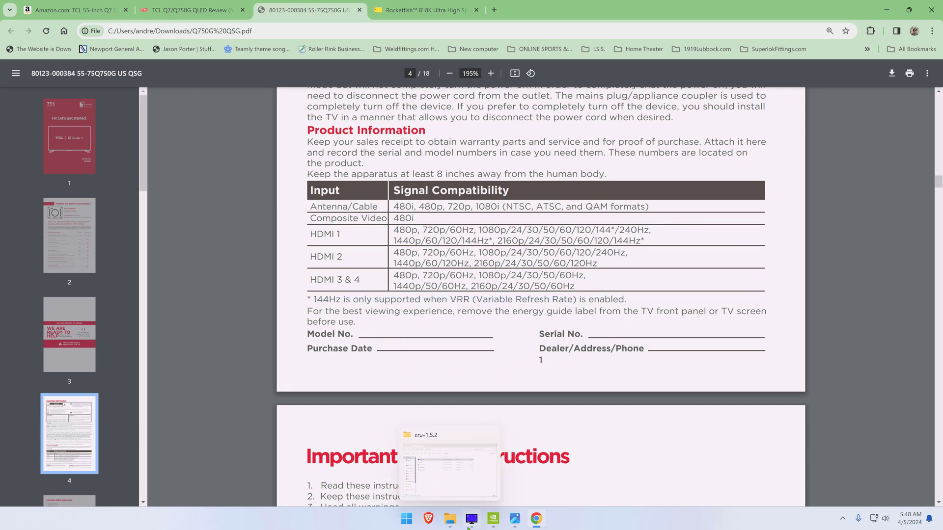
pyautogui.moveTo(443, 300); pyautogui.dragTo(480, 306)
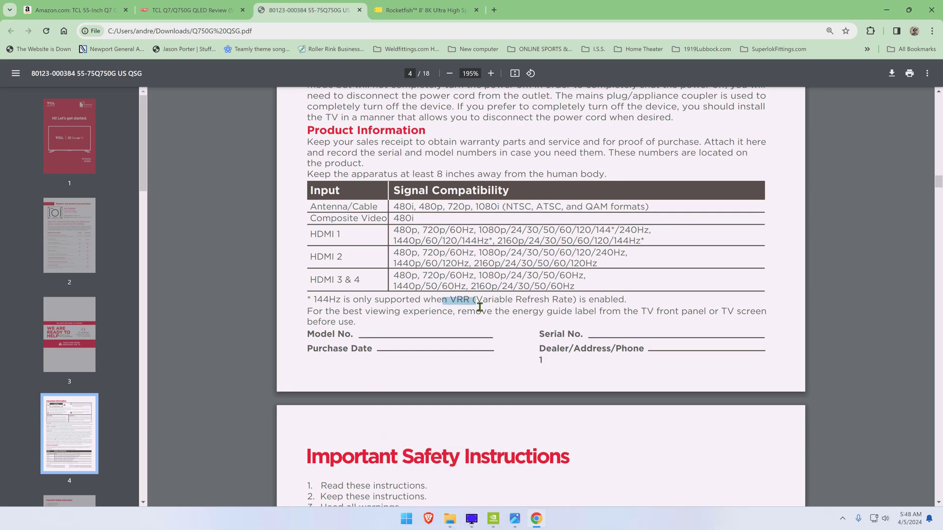
pyautogui.press('super')
pyautogui.write('gr')
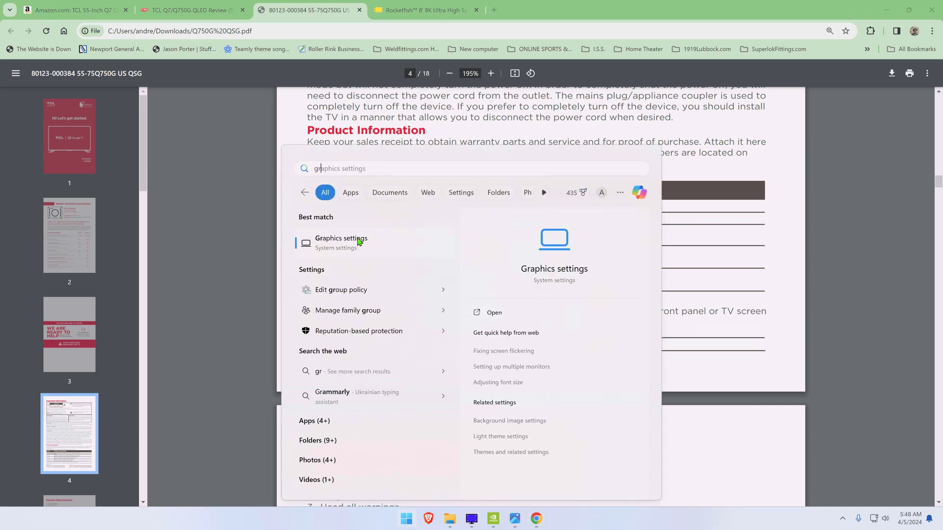
pyautogui.click(359, 241)
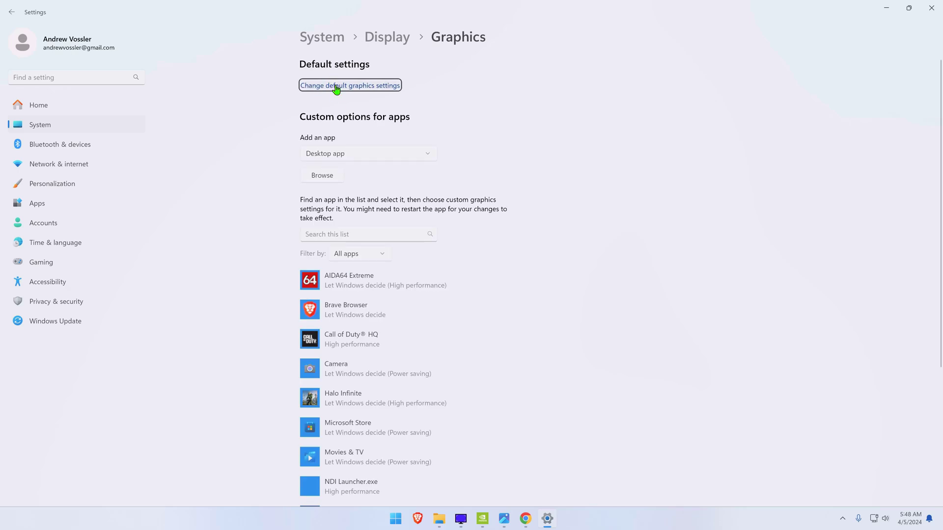
pyautogui.click(336, 87)
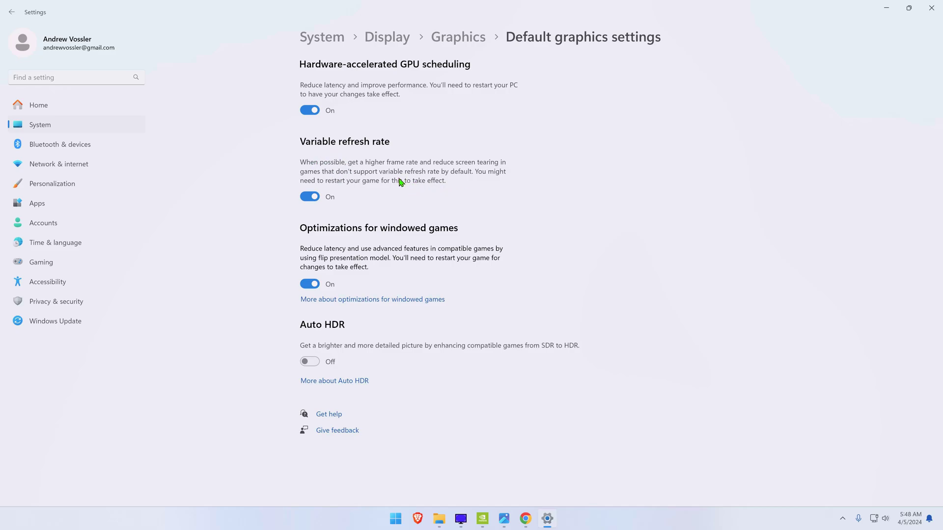
pyautogui.click(885, 10)
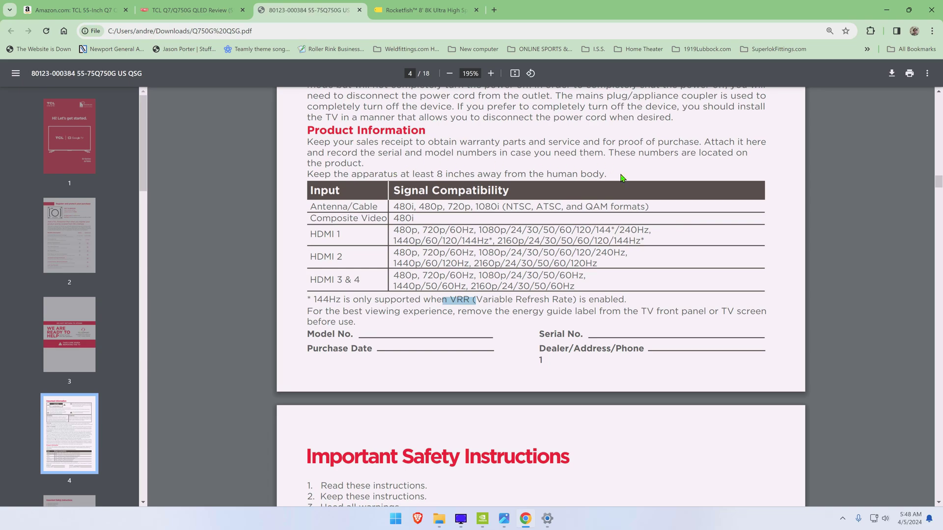
# Step: On the Rocketfish cable page, highlight HDMI 2.1 in the title and the 48 Gbps bandwidth
pyautogui.click(565, 173)
pyautogui.click(426, 10)
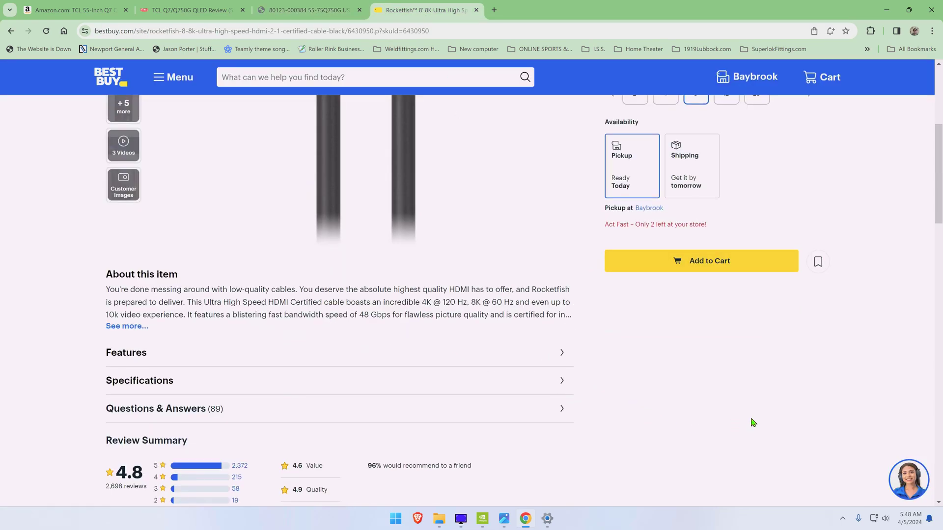
pyautogui.scroll(5, 785, 408)
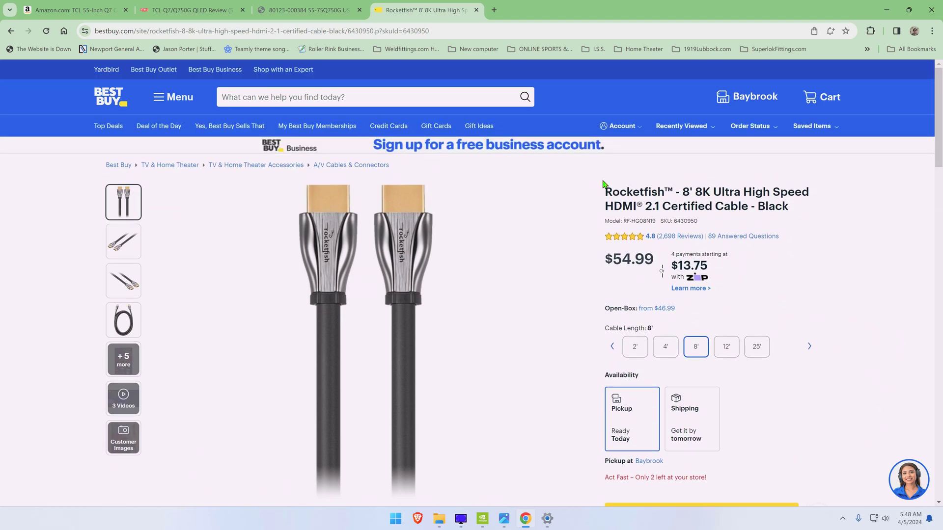
pyautogui.moveTo(617, 206); pyautogui.dragTo(671, 206)
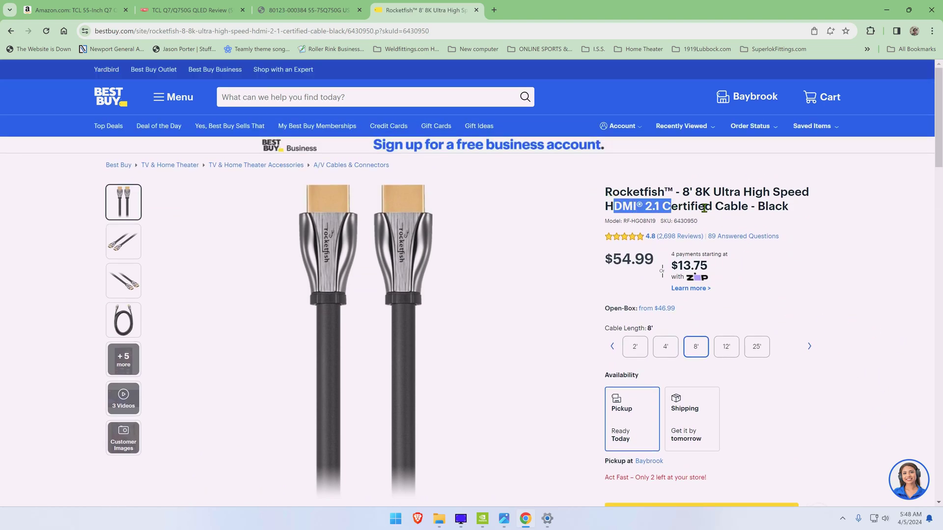
pyautogui.click(703, 208)
pyautogui.scroll(-3, 563, 357)
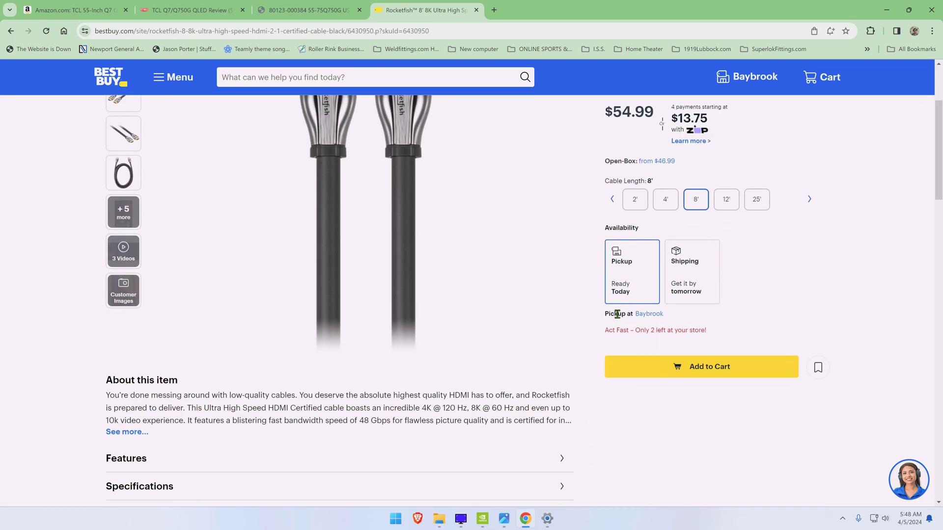
pyautogui.moveTo(343, 421); pyautogui.dragTo(390, 418)
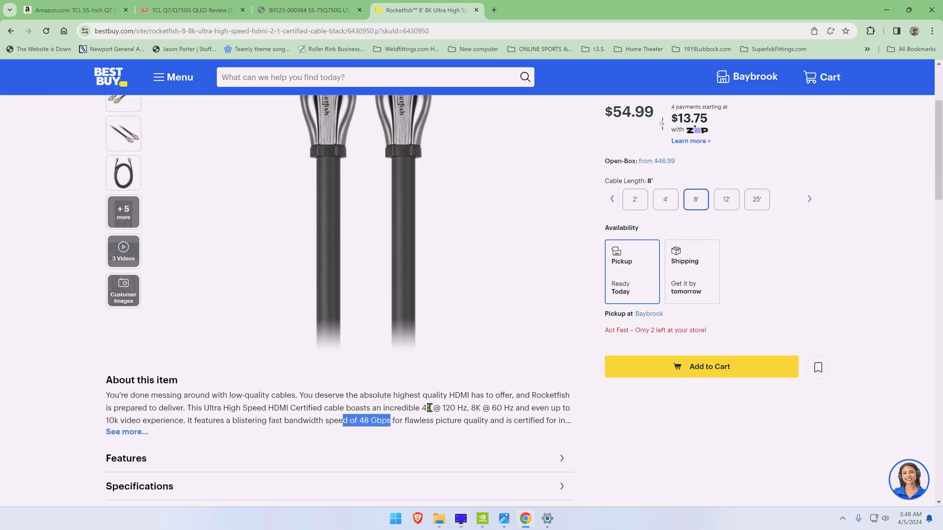
pyautogui.click(444, 417)
pyautogui.scroll(-2, 185, 423)
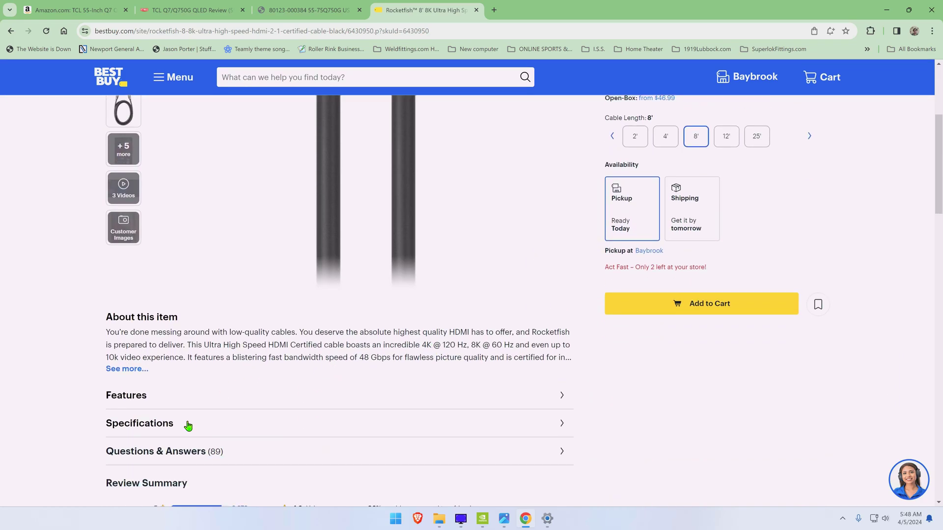
# Step: Open and close the cable's Specifications, then bring up its Features list
pyautogui.click(124, 388)
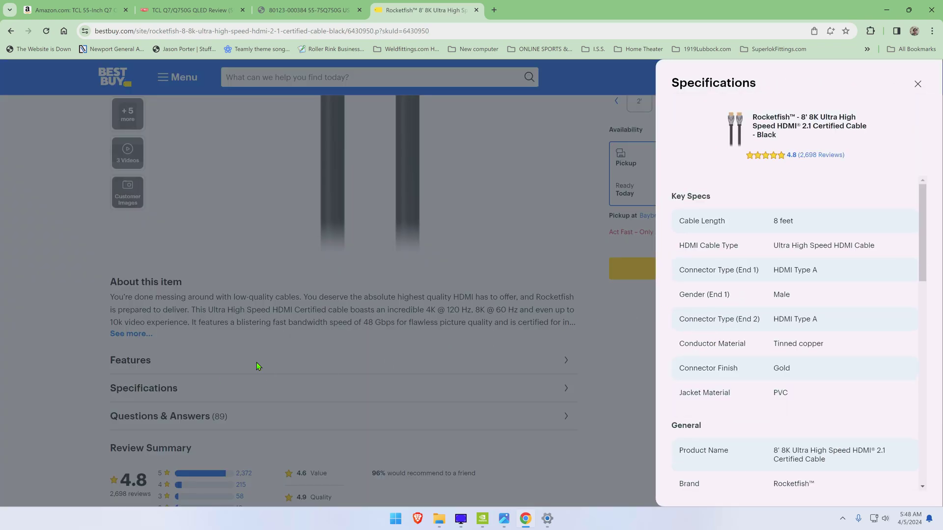
pyautogui.click(134, 361)
pyautogui.click(138, 362)
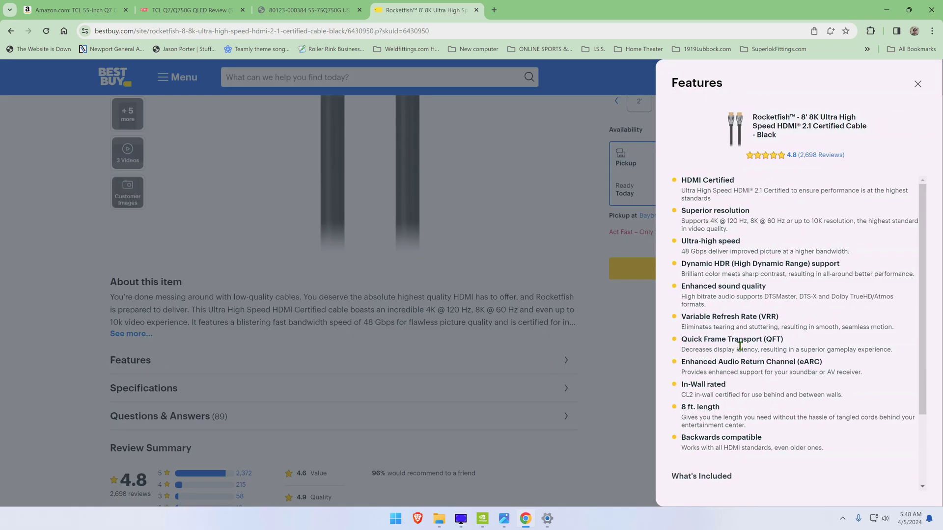
# Step: Highlight the VRR, Dynamic HDR, 48 Gbps and 4K @ 120 Hz feature lines
pyautogui.moveTo(782, 339); pyautogui.dragTo(745, 339)
pyautogui.moveTo(699, 264); pyautogui.dragTo(828, 264)
pyautogui.moveTo(679, 252); pyautogui.dragTo(717, 252)
pyautogui.moveTo(705, 212); pyautogui.dragTo(718, 287)
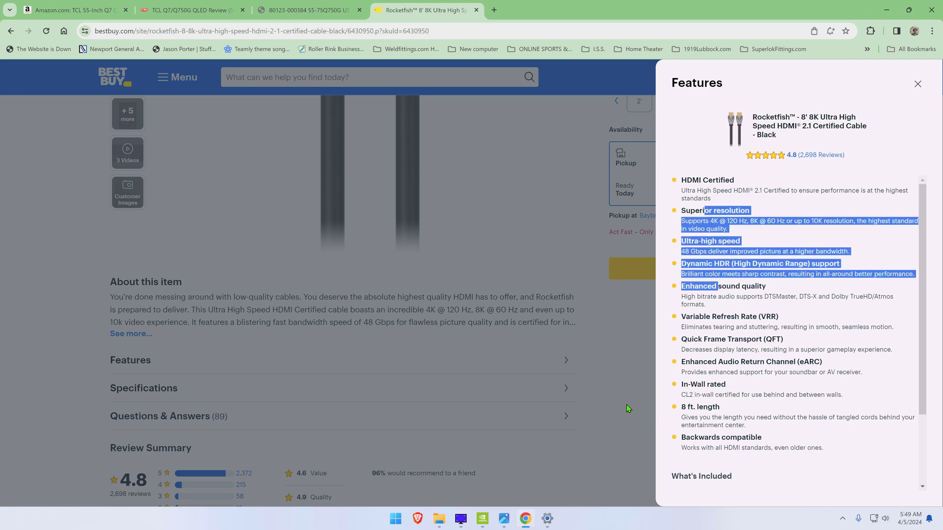
pyautogui.click(701, 337)
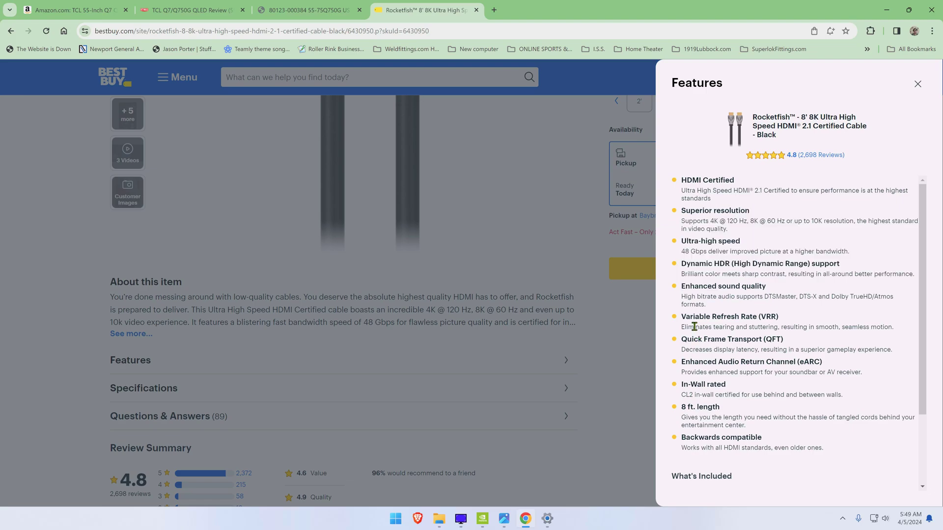
pyautogui.moveTo(686, 317); pyautogui.dragTo(773, 320)
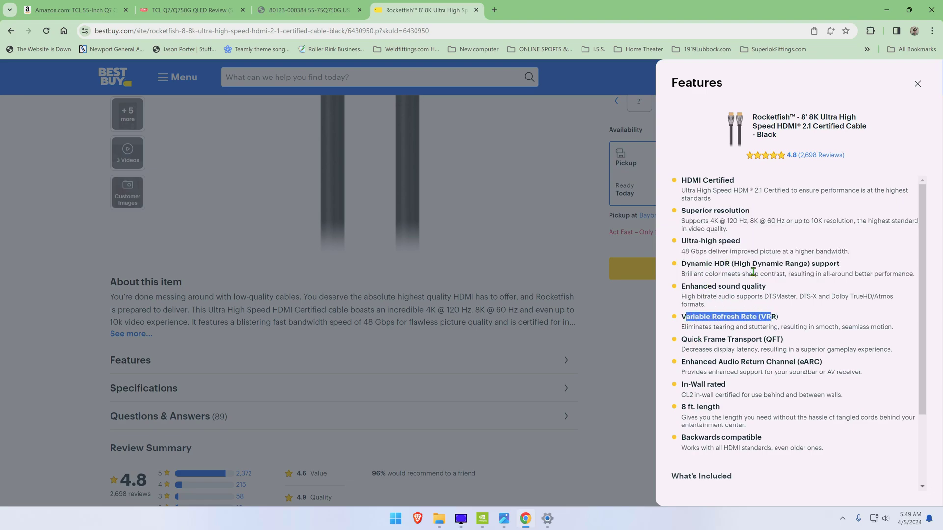
pyautogui.click(709, 228)
pyautogui.moveTo(693, 222); pyautogui.dragTo(747, 225)
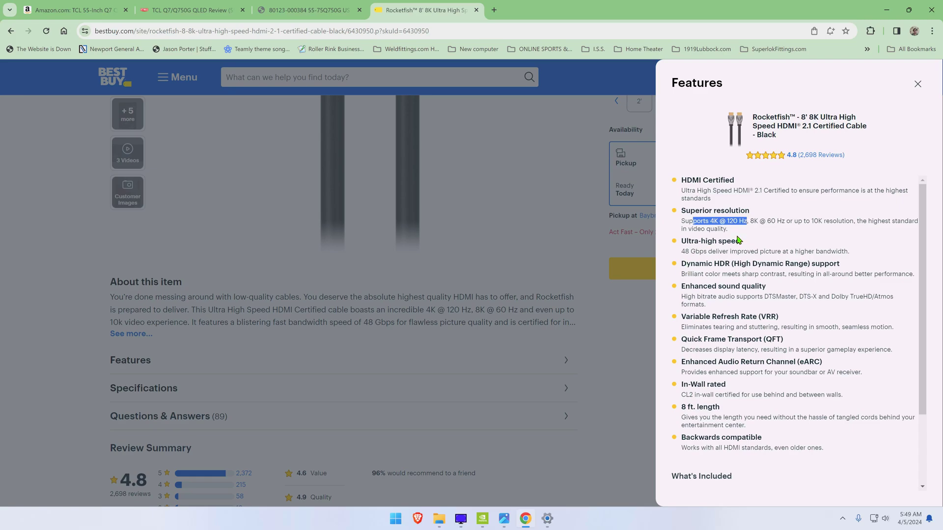
# Step: Close Features, highlight the 4K, 48 Gbps and HDMI 2.1 claims, then minimize Chrome
pyautogui.click(427, 310)
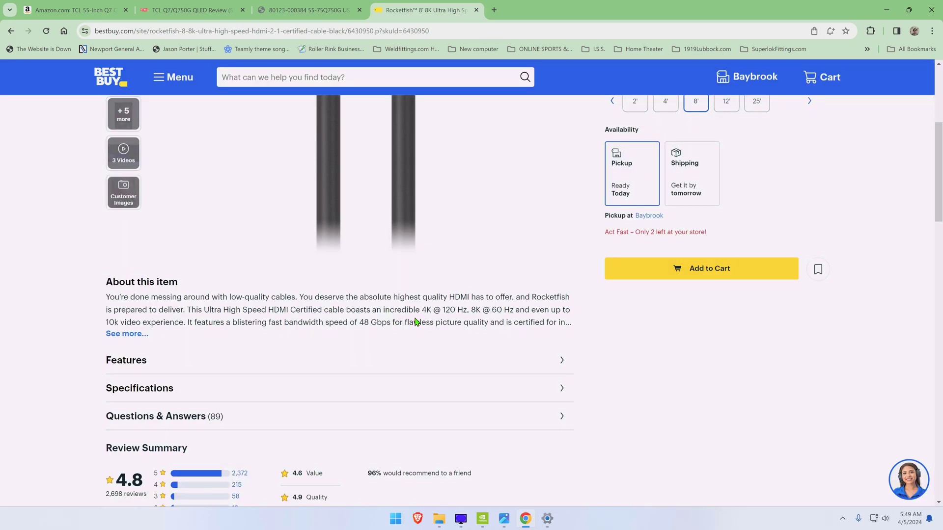
pyautogui.moveTo(395, 322); pyautogui.dragTo(311, 311)
pyautogui.click(408, 319)
pyautogui.scroll(5, 629, 330)
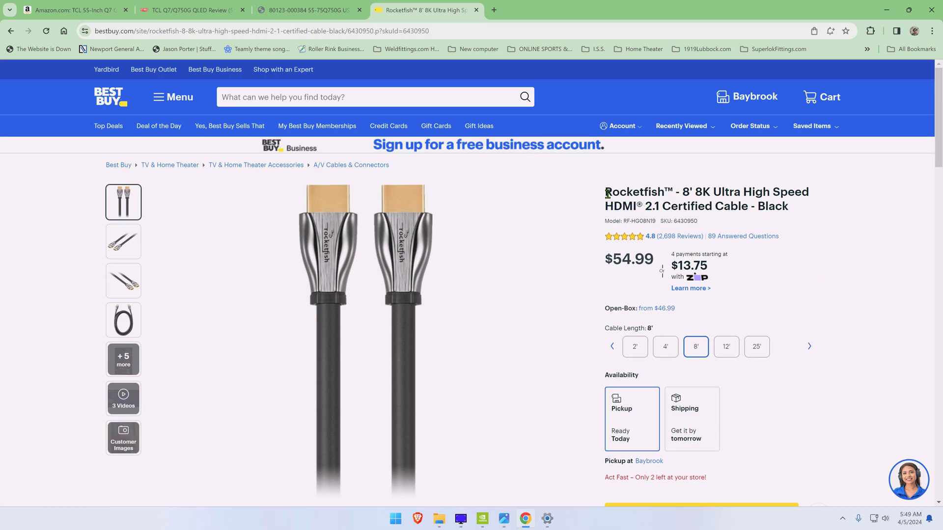
pyautogui.moveTo(794, 211); pyautogui.dragTo(633, 207)
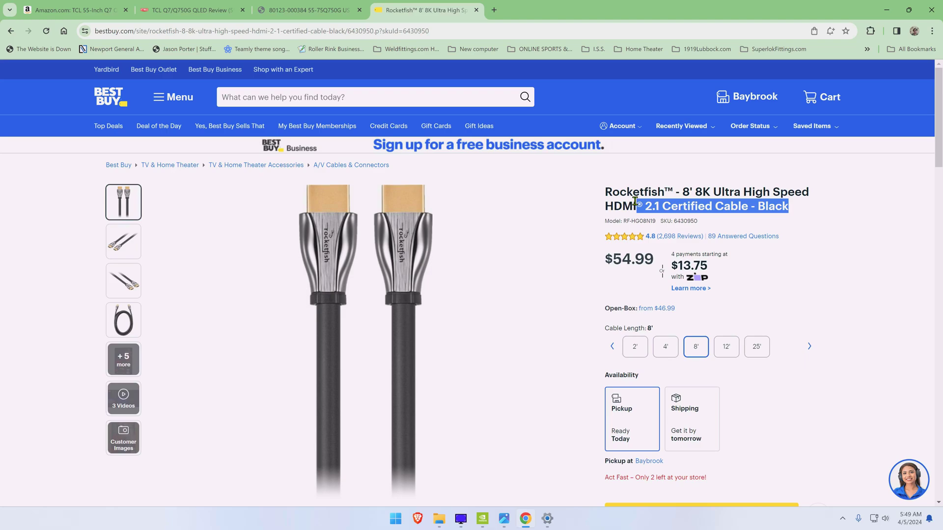
pyautogui.click(606, 194)
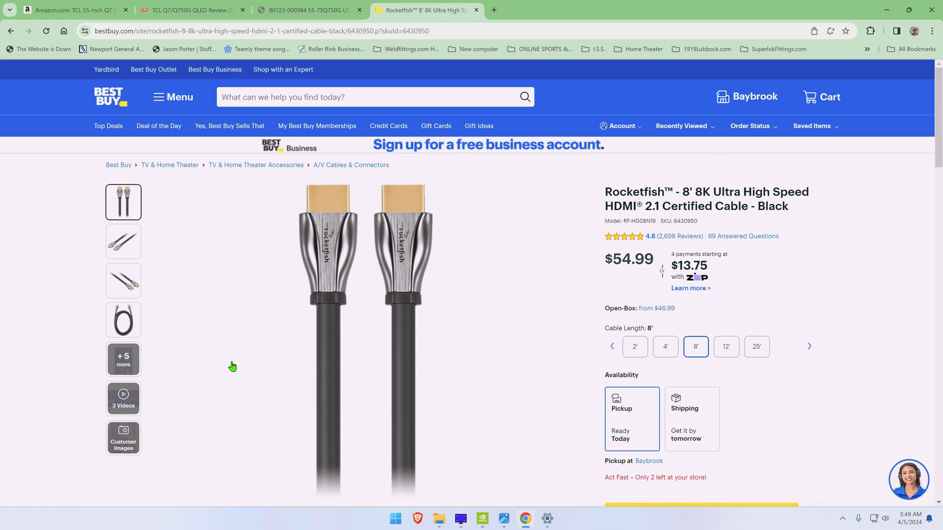
pyautogui.click(893, 11)
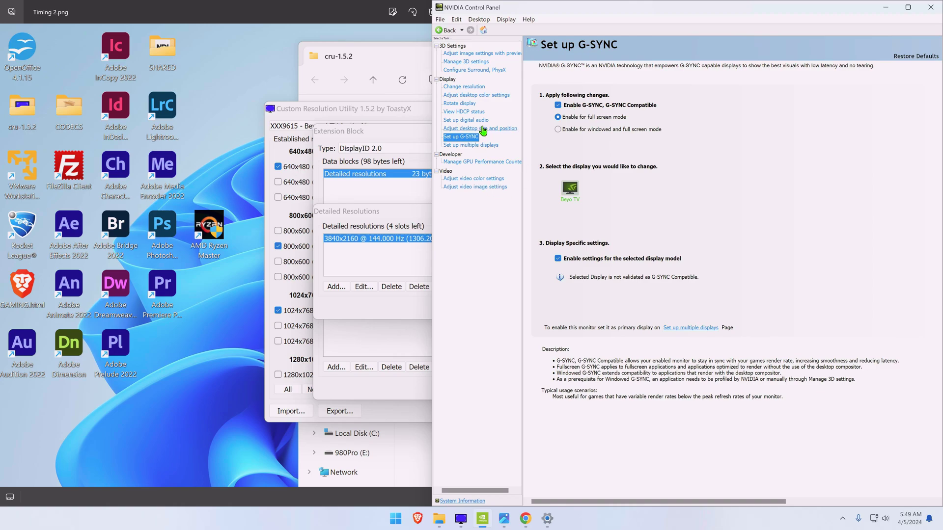
# Step: Show Change Resolution with the TV at 3840 × 2160 native, 144Hz and 10 bpc color
pyautogui.click(464, 88)
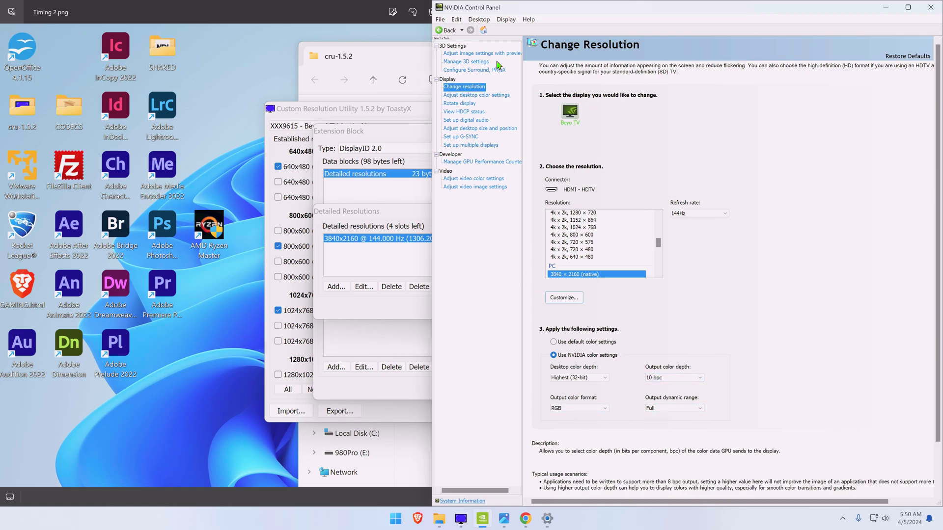
pyautogui.click(466, 62)
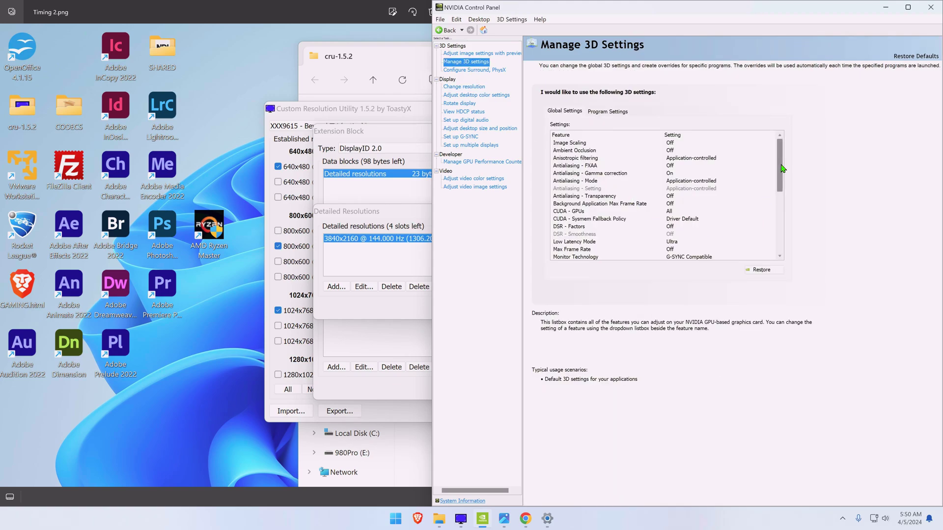
pyautogui.moveTo(780, 169); pyautogui.dragTo(780, 186)
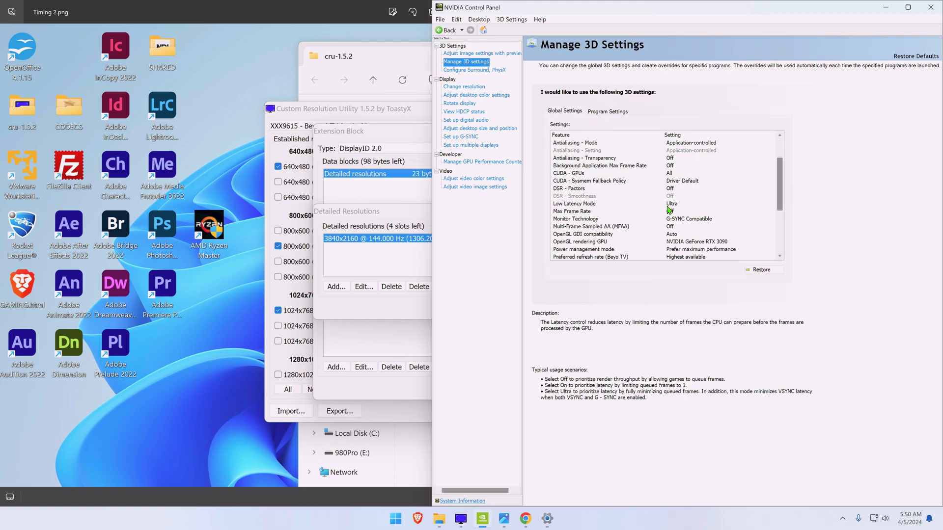
pyautogui.click(577, 220)
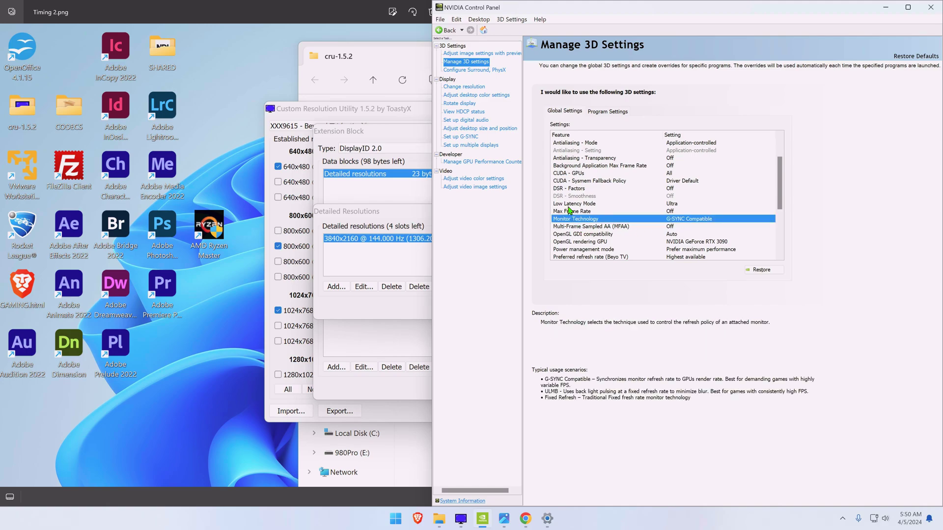
pyautogui.click(589, 203)
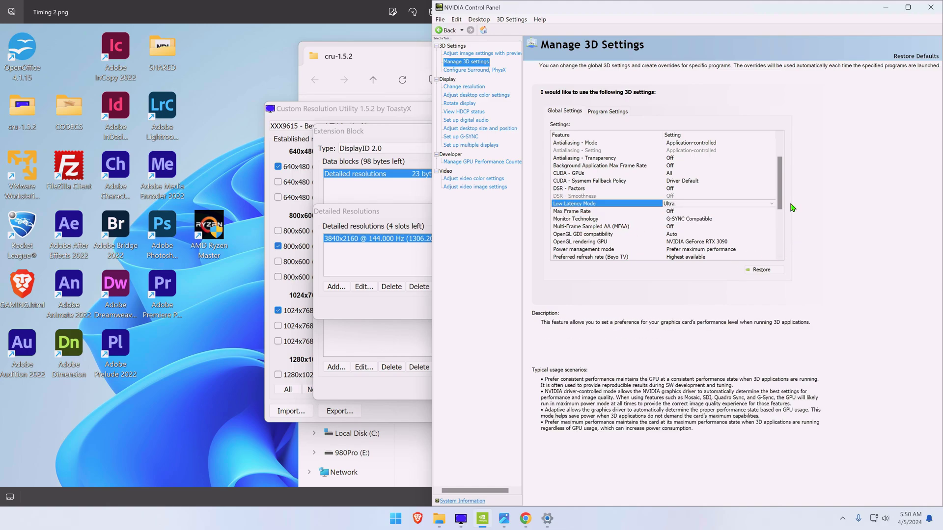
pyautogui.scroll(-1, 784, 201)
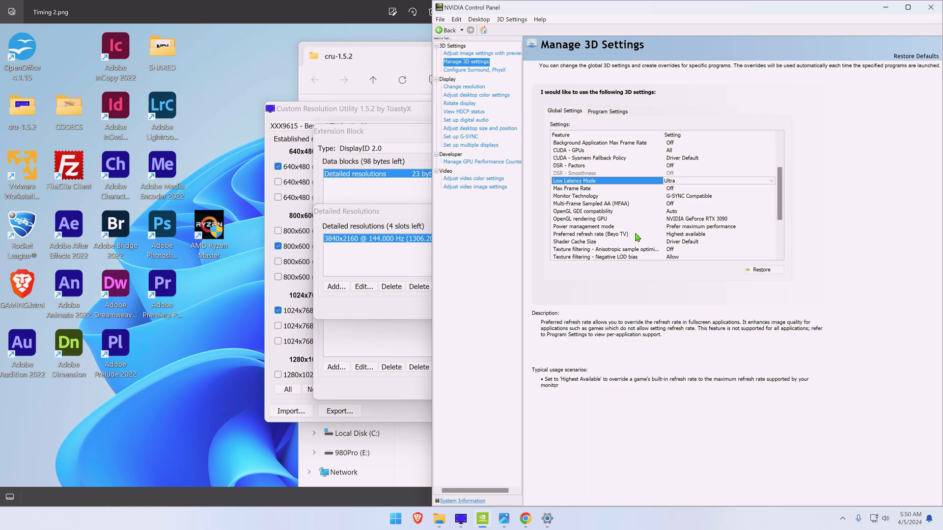
pyautogui.click(580, 235)
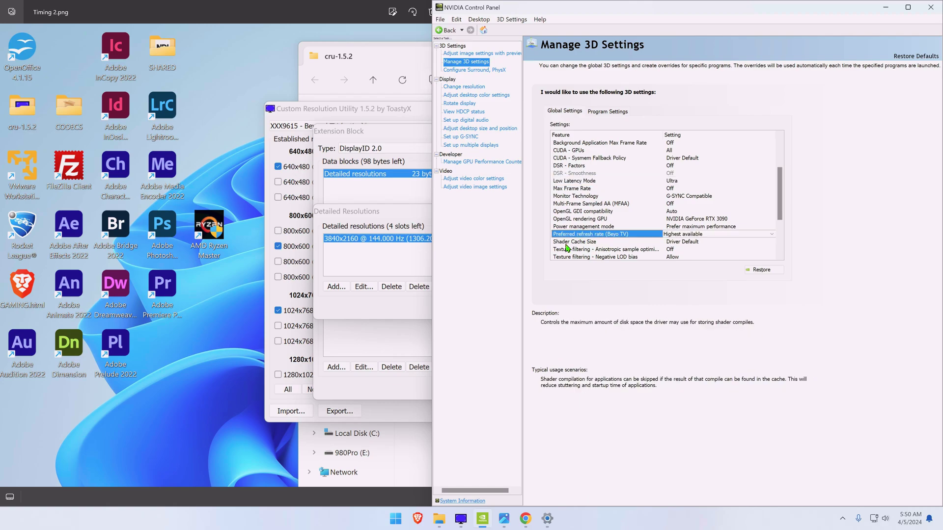
pyautogui.click(567, 226)
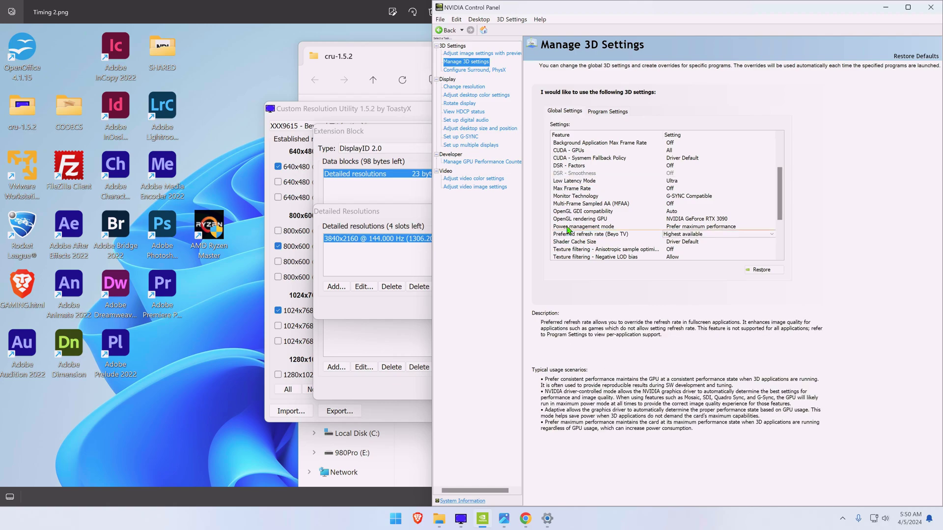
pyautogui.scroll(-1, 785, 214)
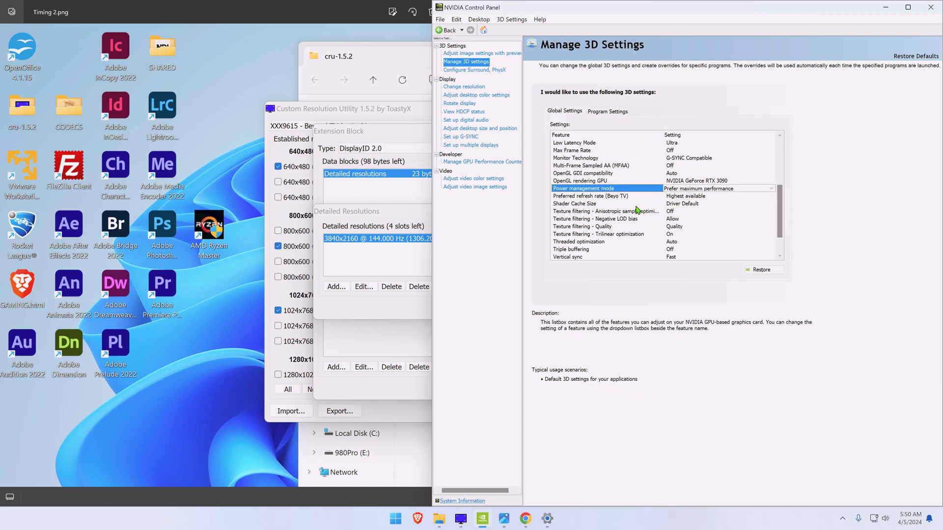
pyautogui.scroll(-1, 596, 237)
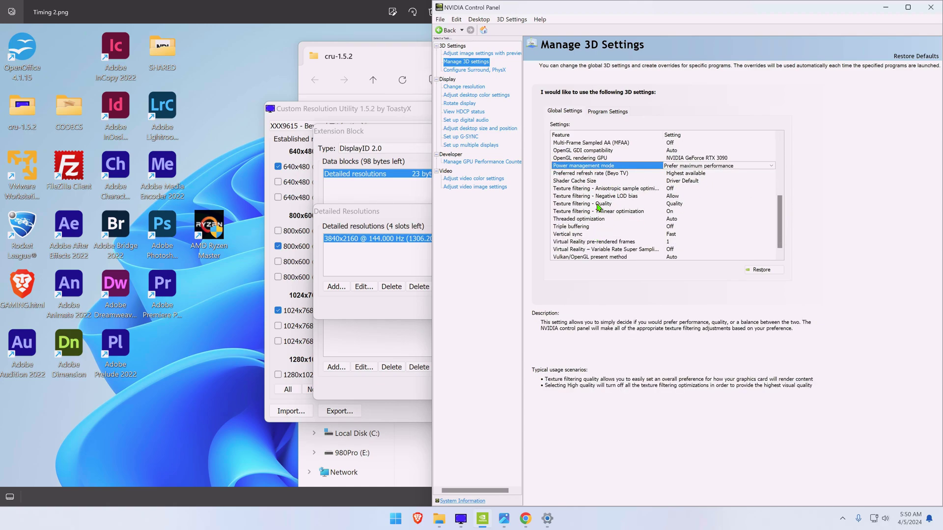
pyautogui.click(577, 204)
pyautogui.scroll(-1, 633, 241)
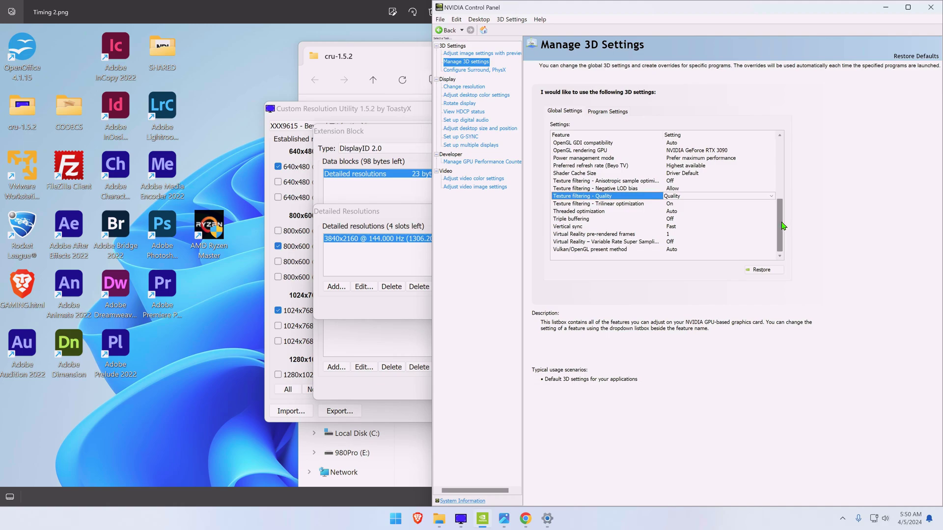
pyautogui.click(567, 227)
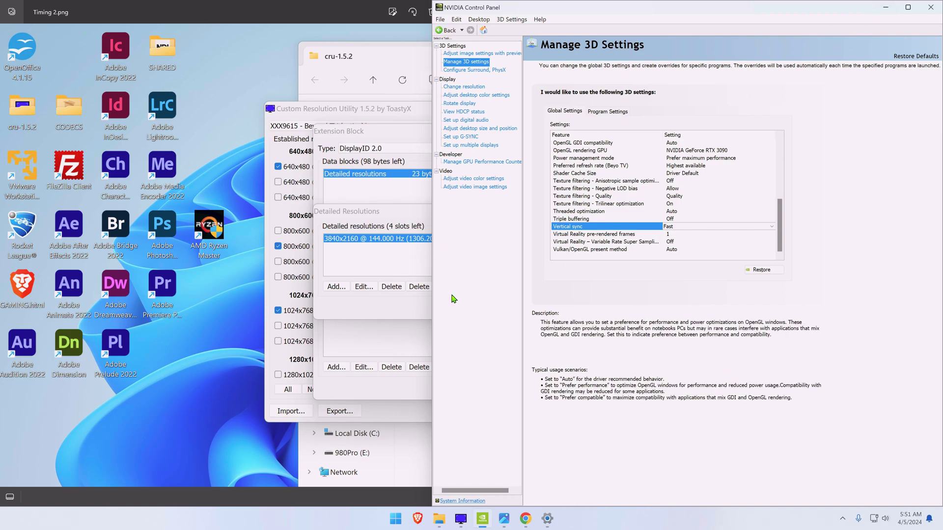
# Step: Reopen Change Resolution, cancel Customize unchanged, and minimize the panel to show Timing 2.png
pyautogui.click(464, 88)
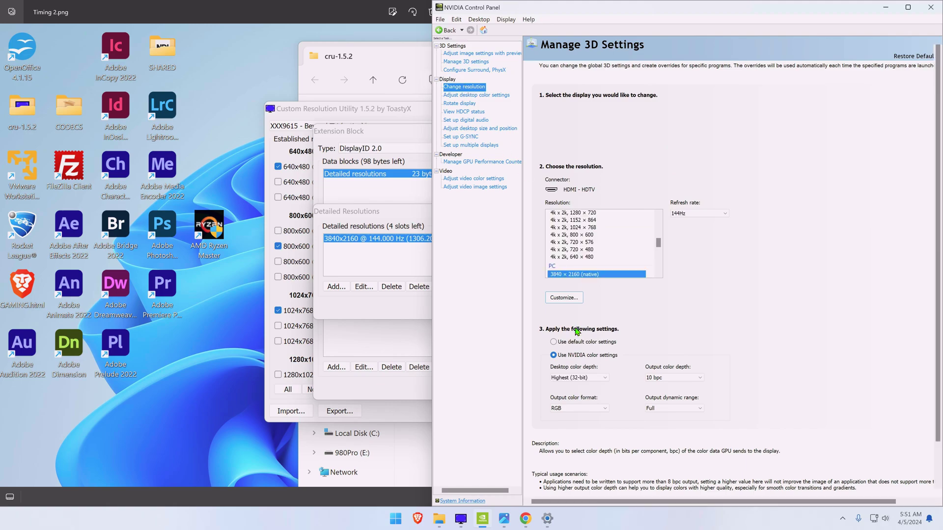
pyautogui.click(569, 300)
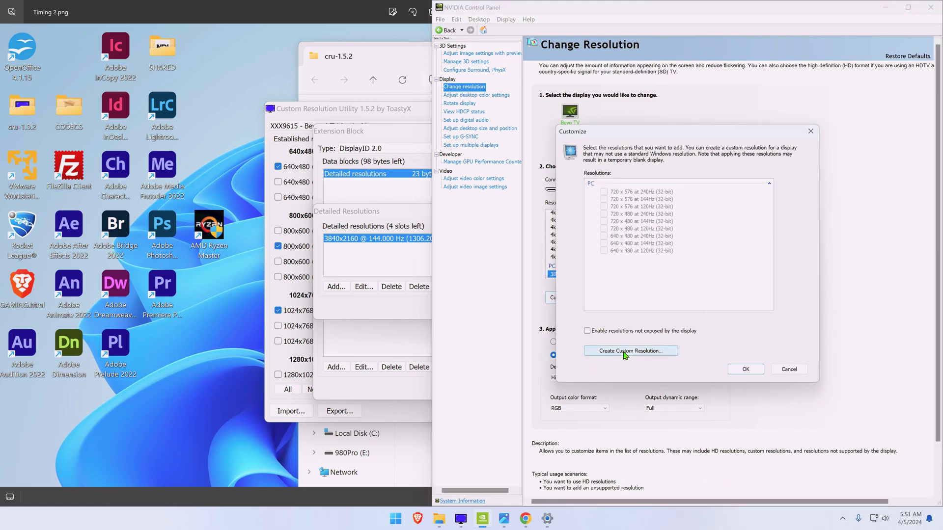
pyautogui.click(795, 372)
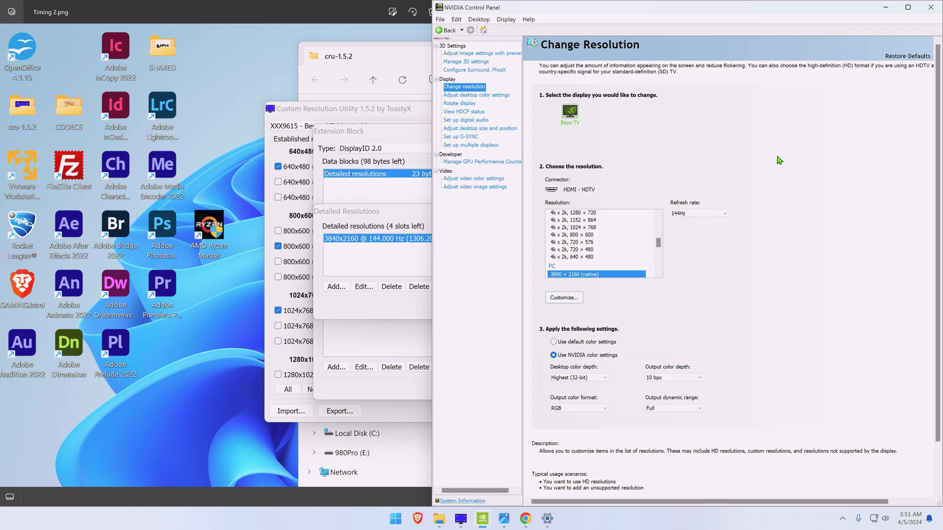
pyautogui.click(889, 8)
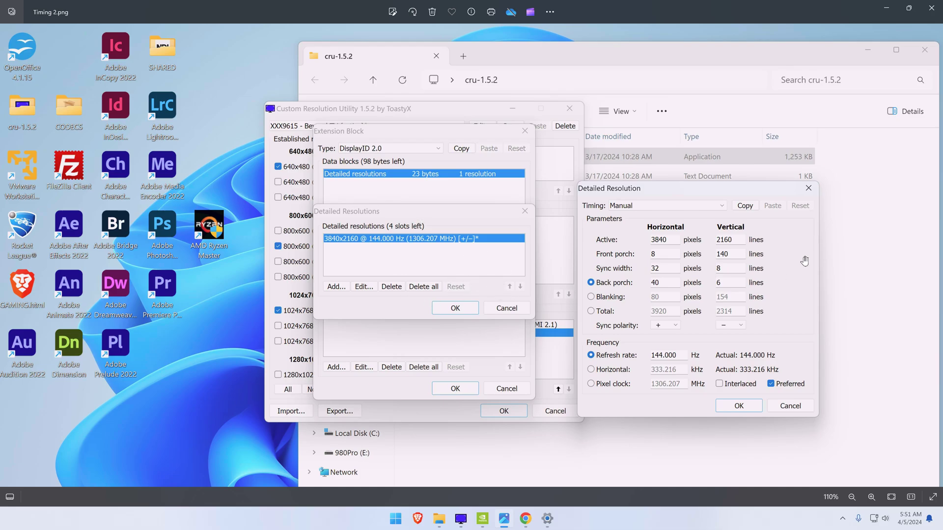
# Step: Minimize Photos and keep Beyo TV selected in CRU's display dropdown
pyautogui.click(886, 8)
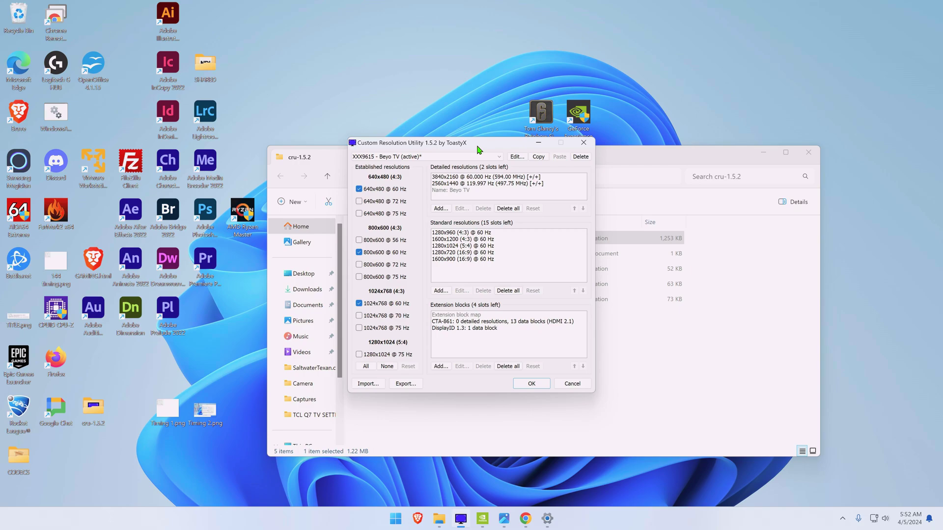
pyautogui.click(439, 157)
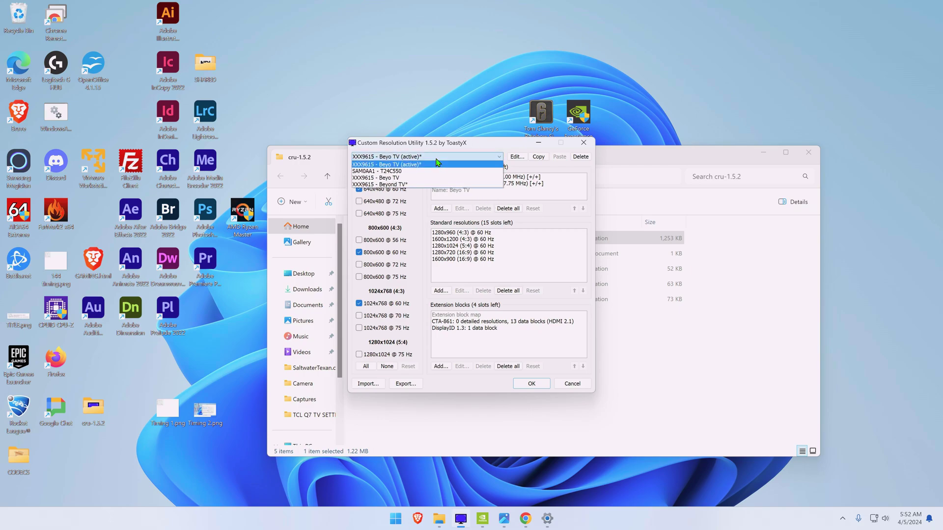
pyautogui.click(370, 165)
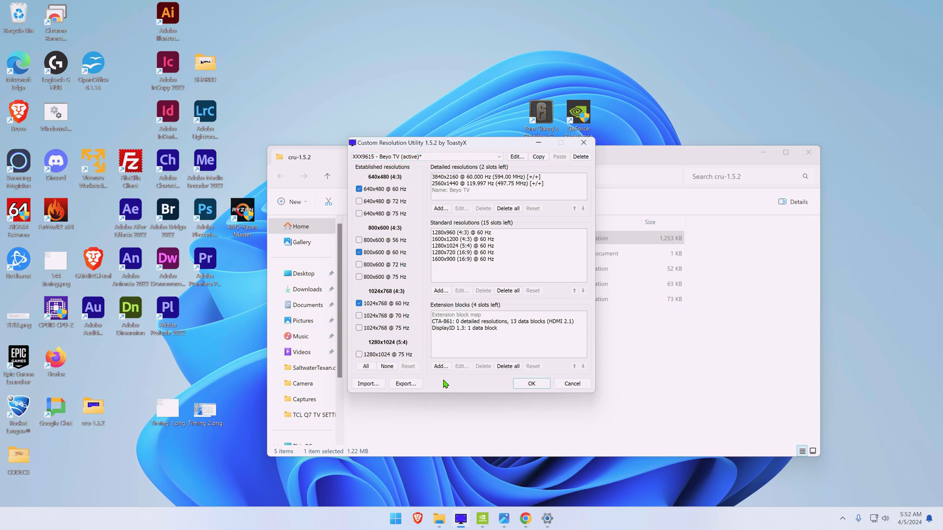
# Step: Open the DisplayID 1.3 extension block and its Detailed resolutions list
pyautogui.doubleClick(443, 328)
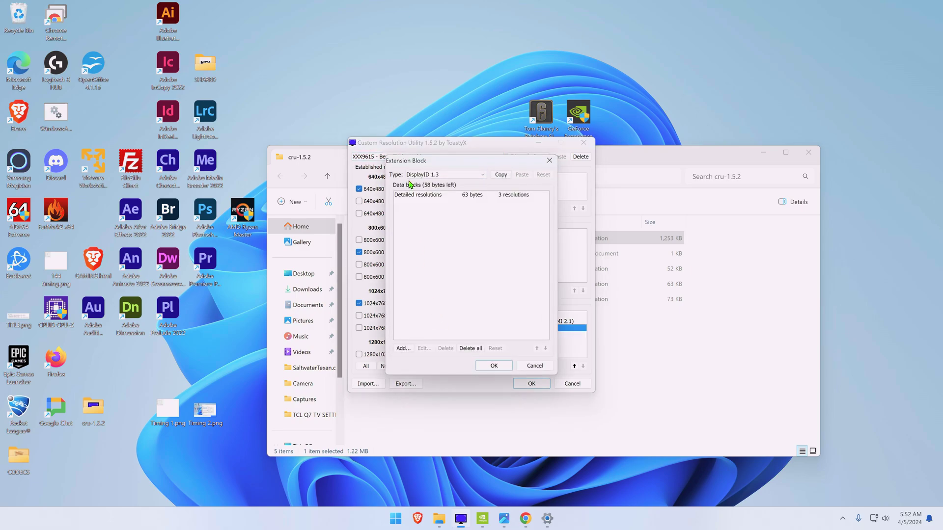
pyautogui.moveTo(472, 162); pyautogui.dragTo(268, 178)
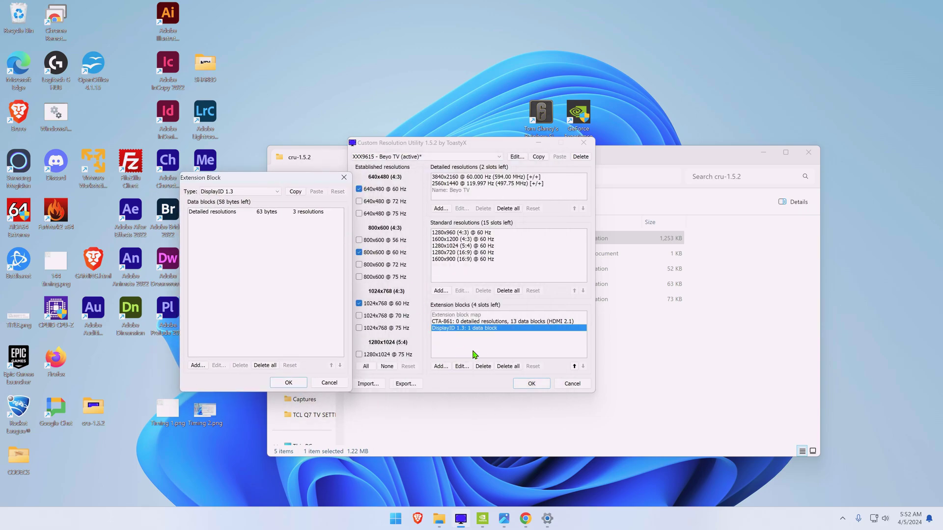
pyautogui.doubleClick(211, 212)
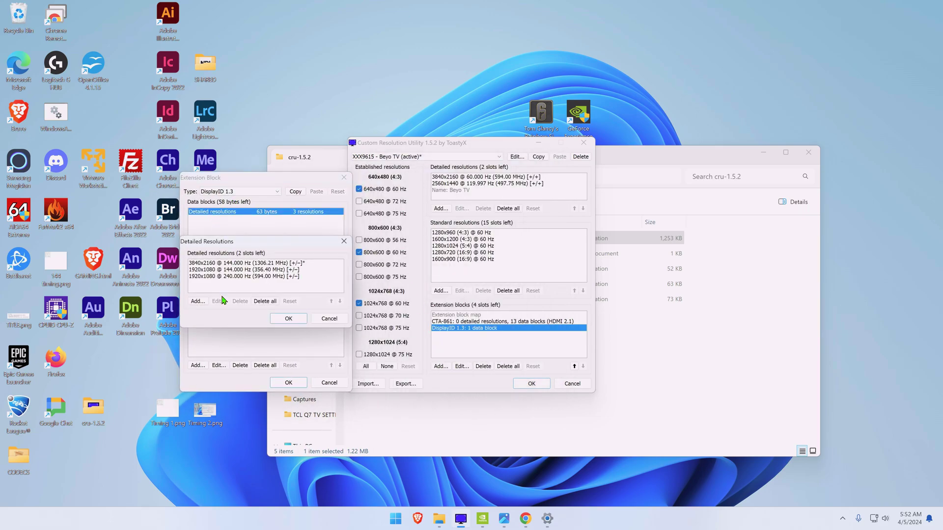
pyautogui.moveTo(253, 246); pyautogui.dragTo(319, 241)
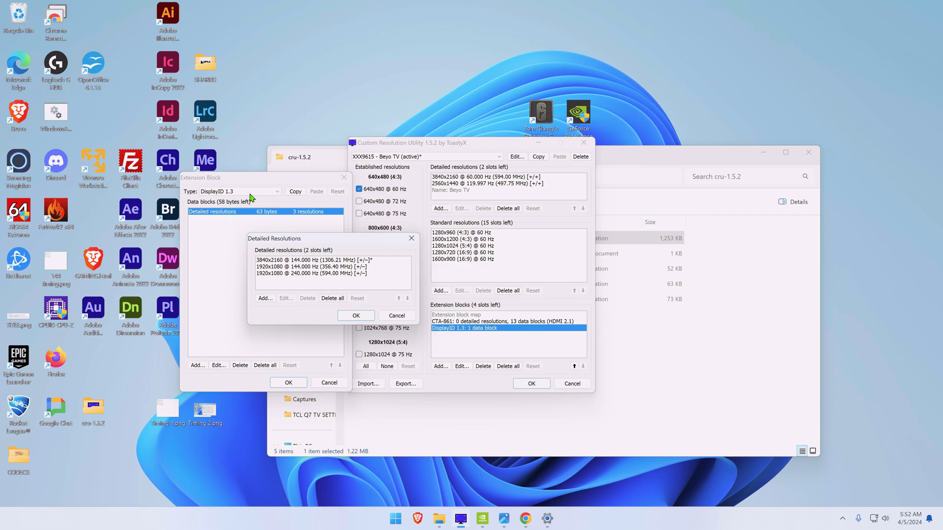
# Step: Check the 3840x2160 @ 144 Hz timing, confirm both lists, and cancel the extension block
pyautogui.doubleClick(282, 264)
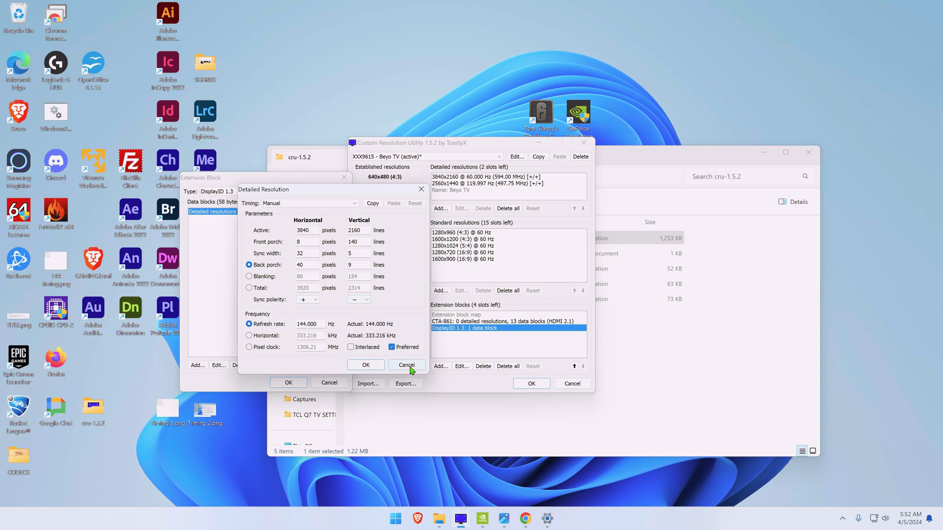
pyautogui.click(359, 363)
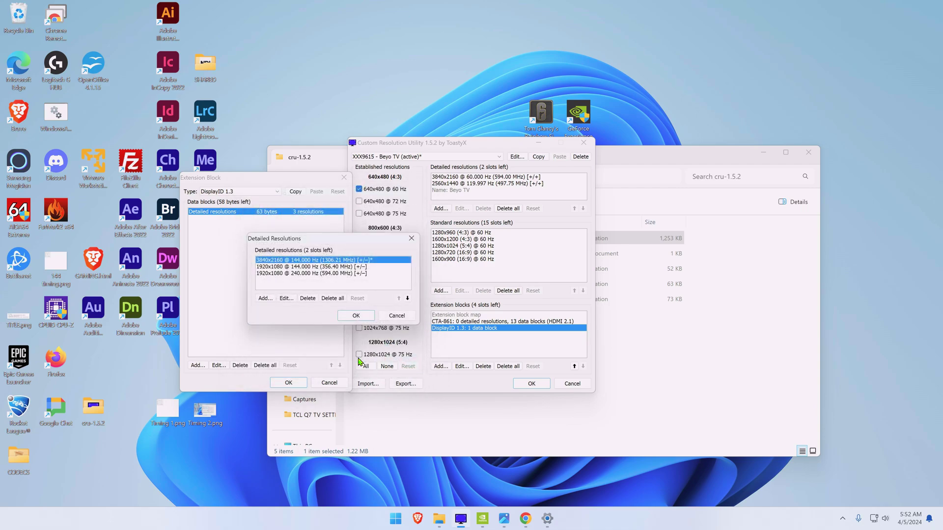
pyautogui.click(370, 319)
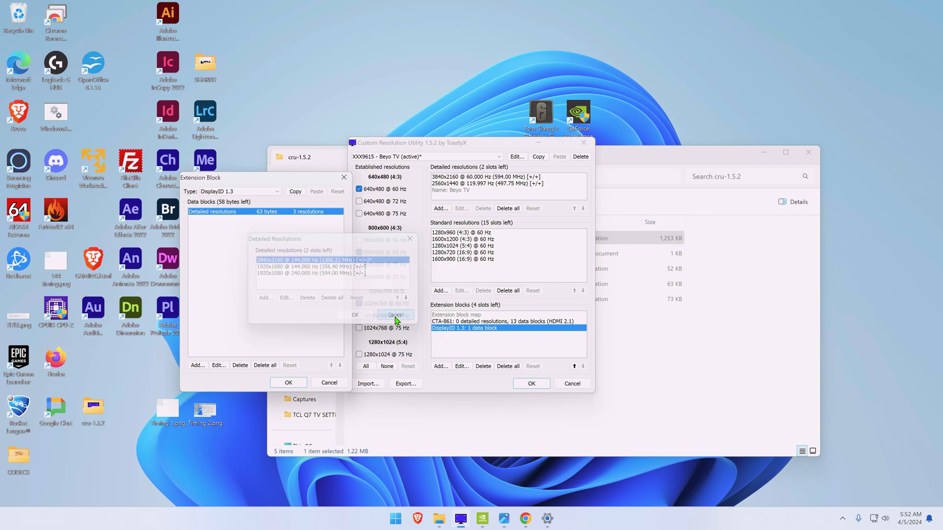
pyautogui.click(325, 383)
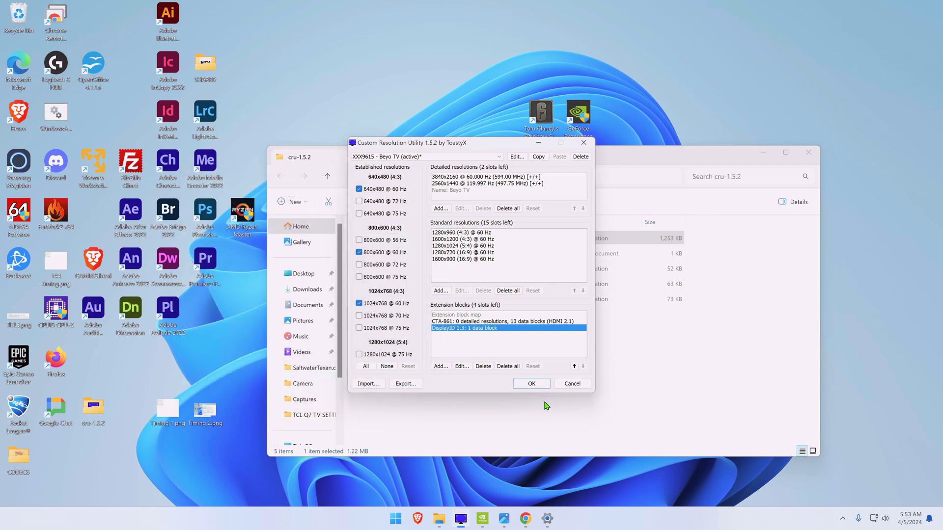
# Step: Close CRU without saving and select restart.exe in the cru-1.5.2 folder
pyautogui.click(572, 386)
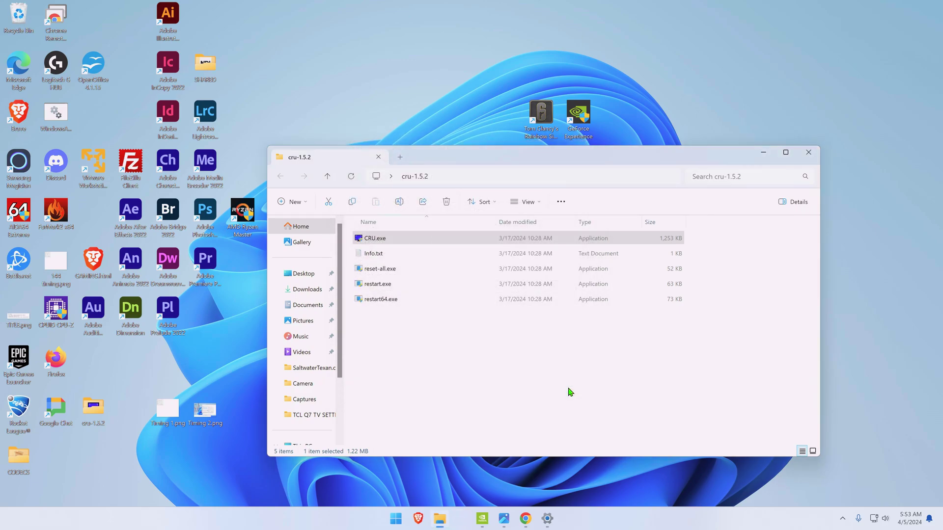
pyautogui.click(436, 375)
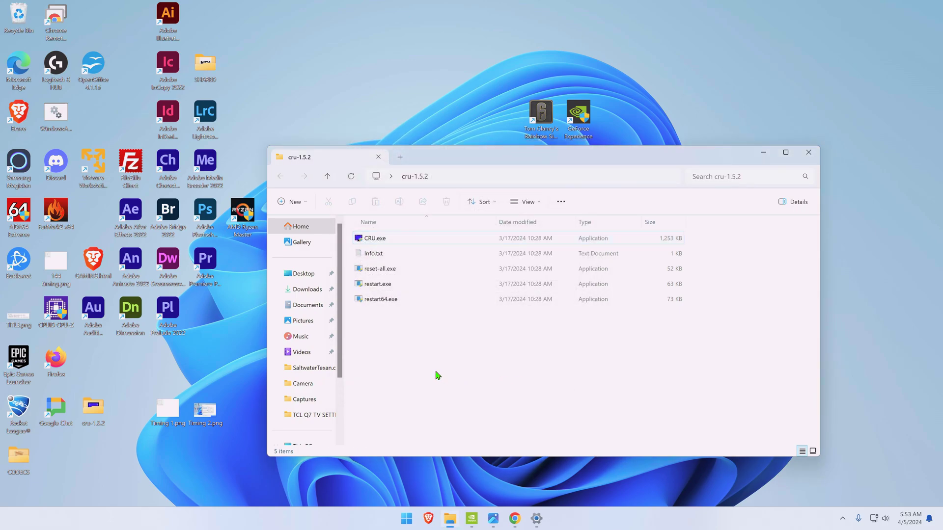
pyautogui.click(371, 287)
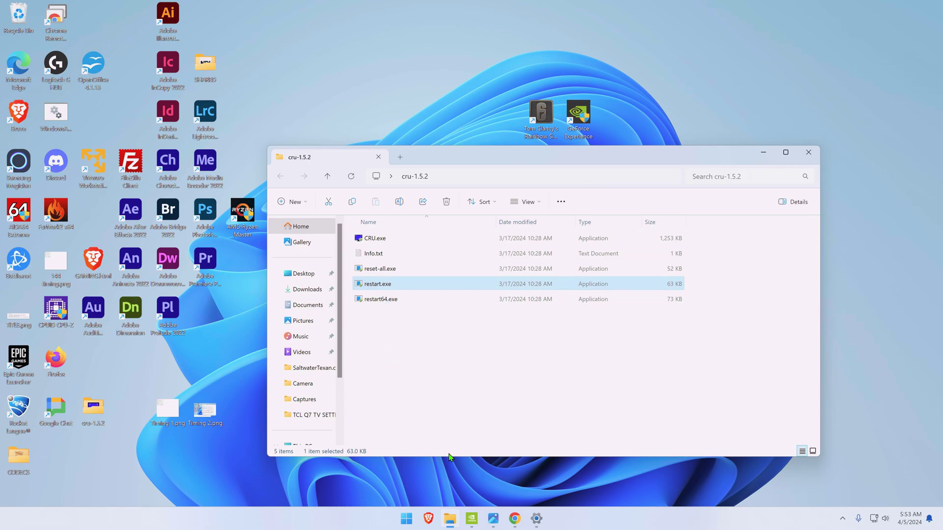
# Step: Close NVIDIA Control Panel from the taskbar and relaunch it from the desktop context menu
pyautogui.moveTo(519, 522)
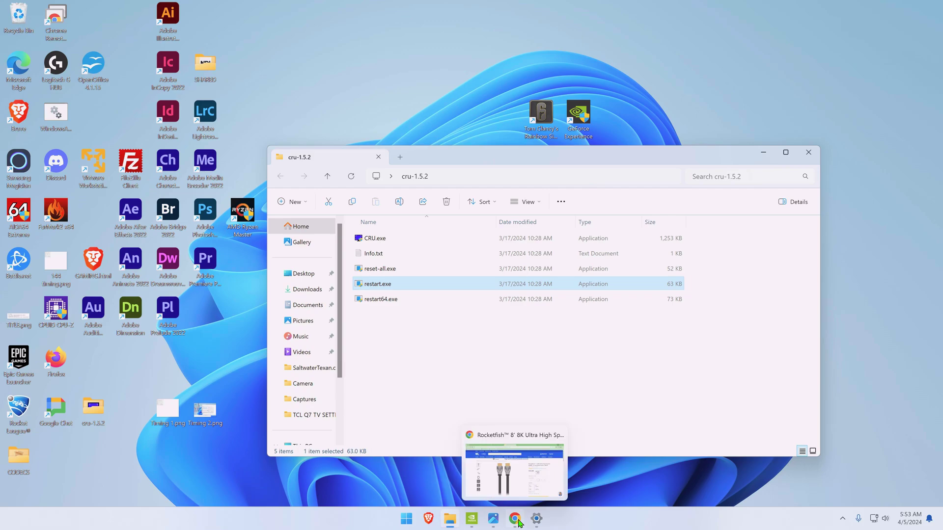
pyautogui.moveTo(477, 524)
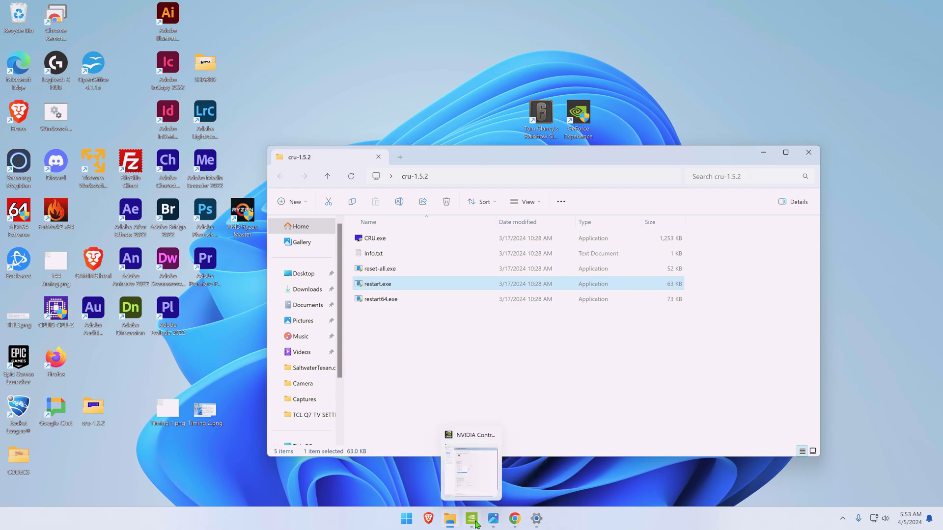
pyautogui.click(492, 435)
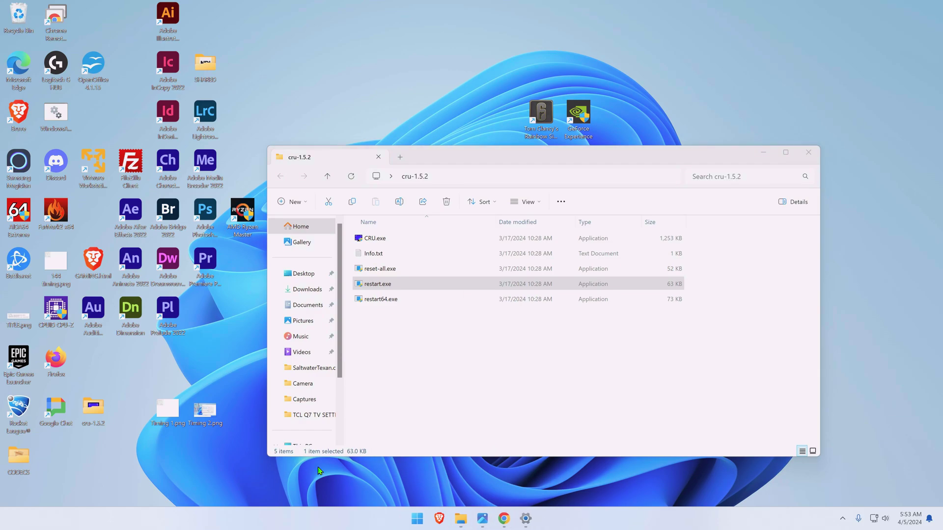
pyautogui.rightClick(225, 450)
pyautogui.click(261, 460)
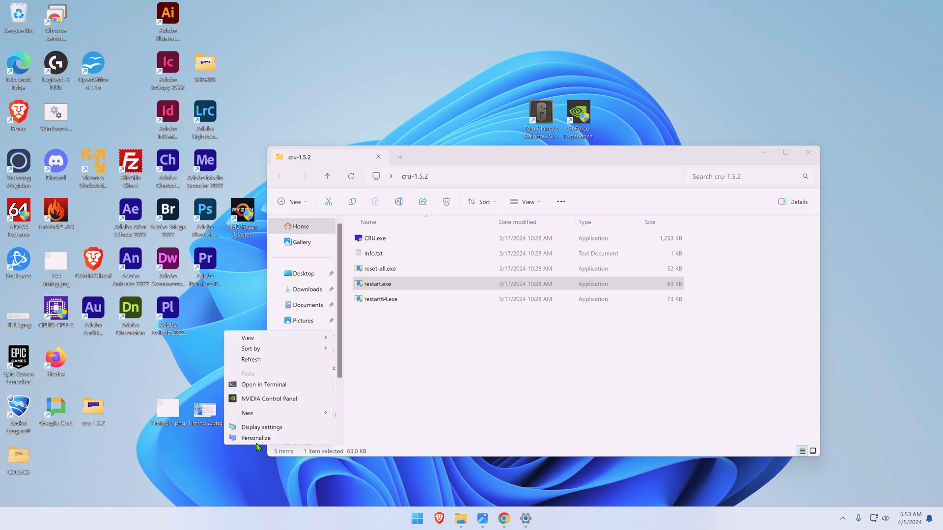
pyautogui.click(250, 401)
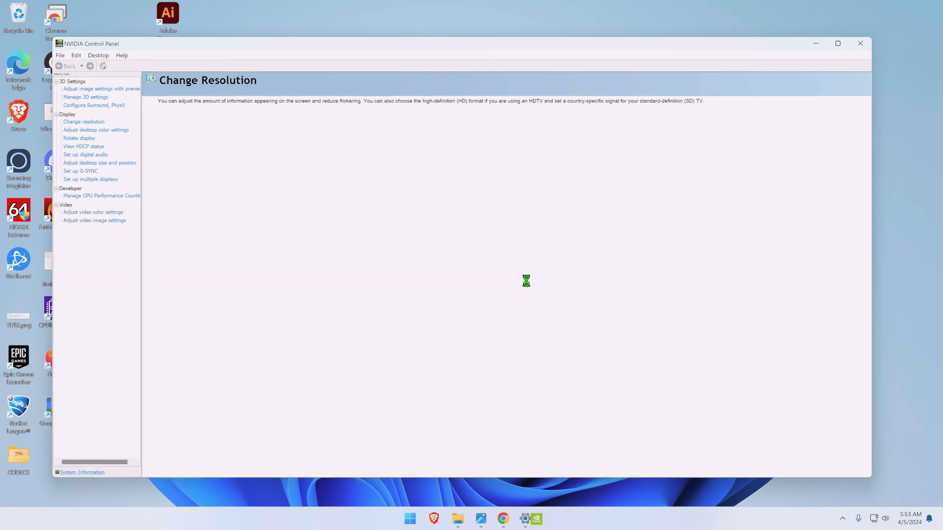
pyautogui.click(325, 249)
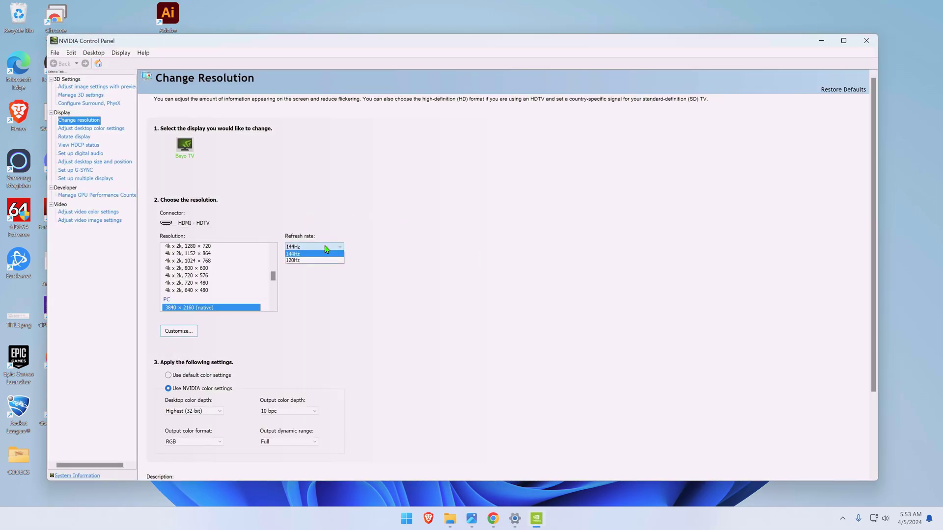
pyautogui.click(397, 255)
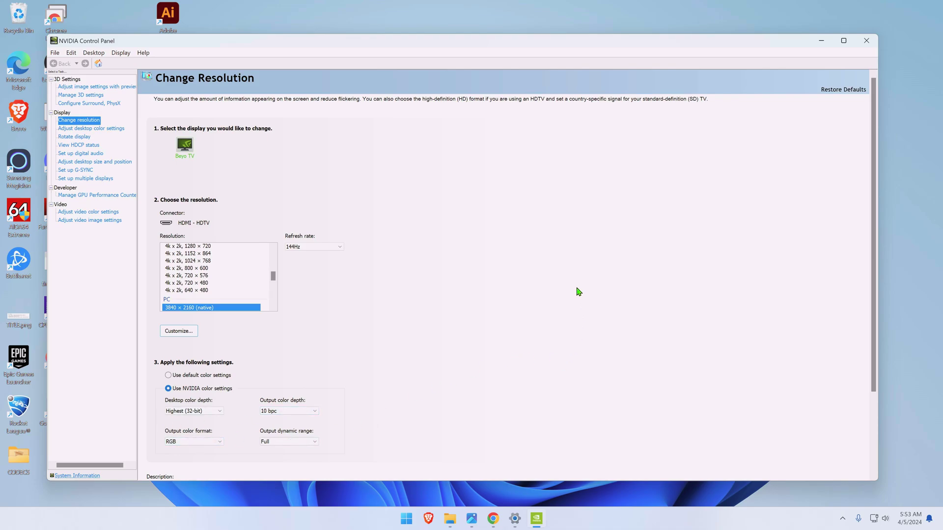
pyautogui.scroll(-3, 569, 297)
pyautogui.scroll(3, 564, 321)
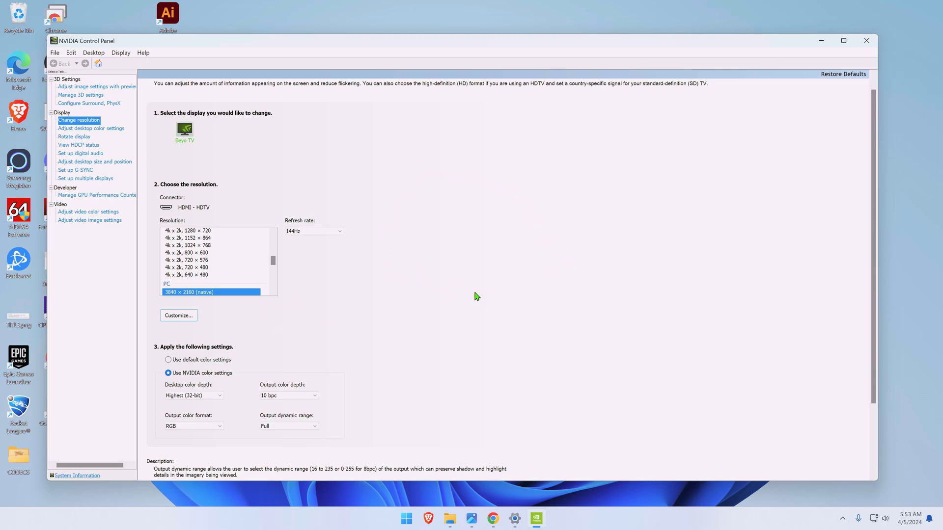
pyautogui.write('gami')
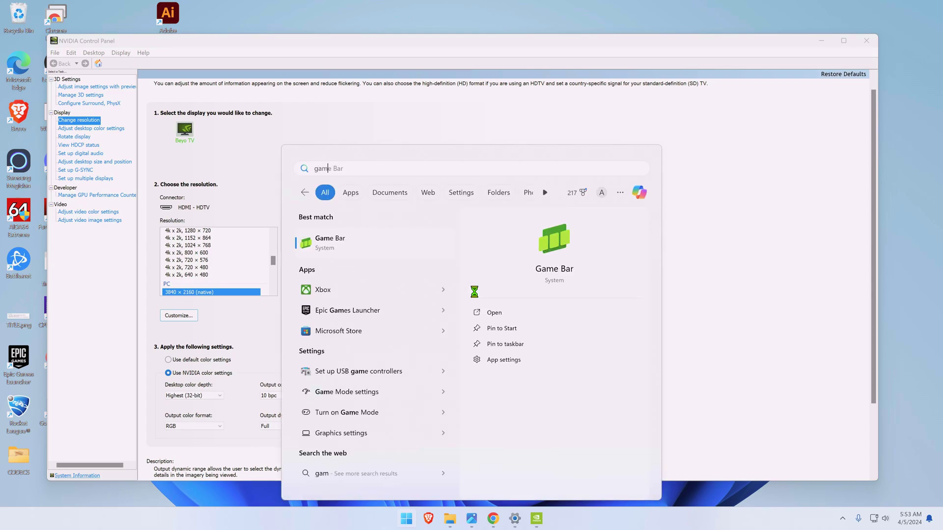
pyautogui.click(349, 241)
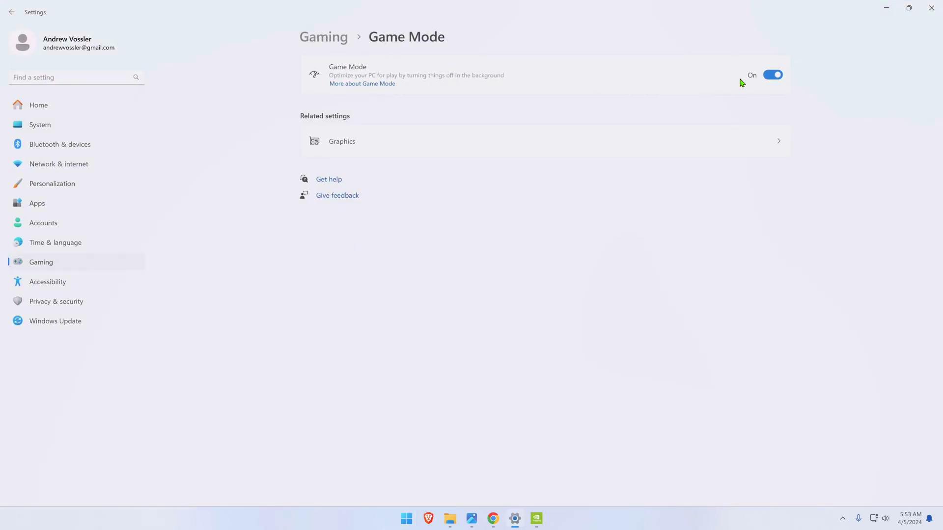
pyautogui.click(931, 8)
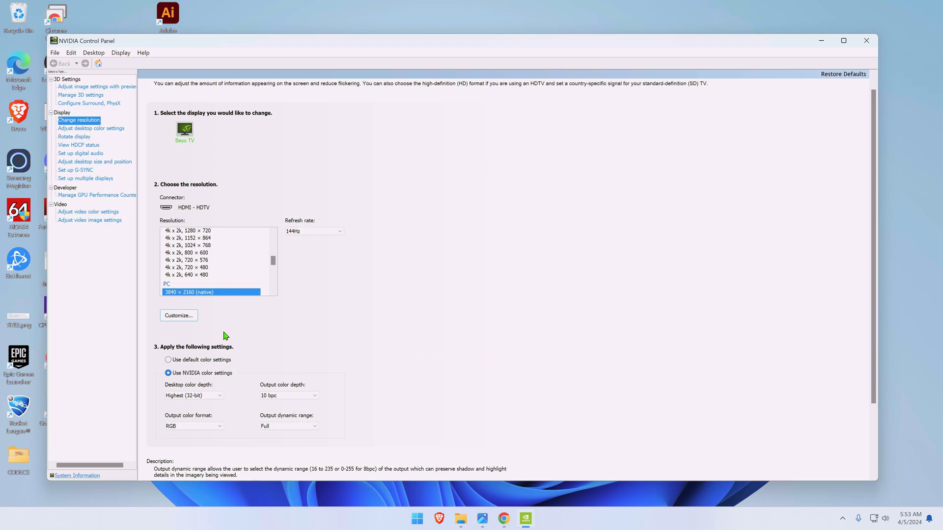
# Step: Review the resolution modes, then show G-SYNC setup with G-SYNC Compatible enabled for full screen
pyautogui.scroll(-1, 491, 321)
pyautogui.scroll(-5, 511, 319)
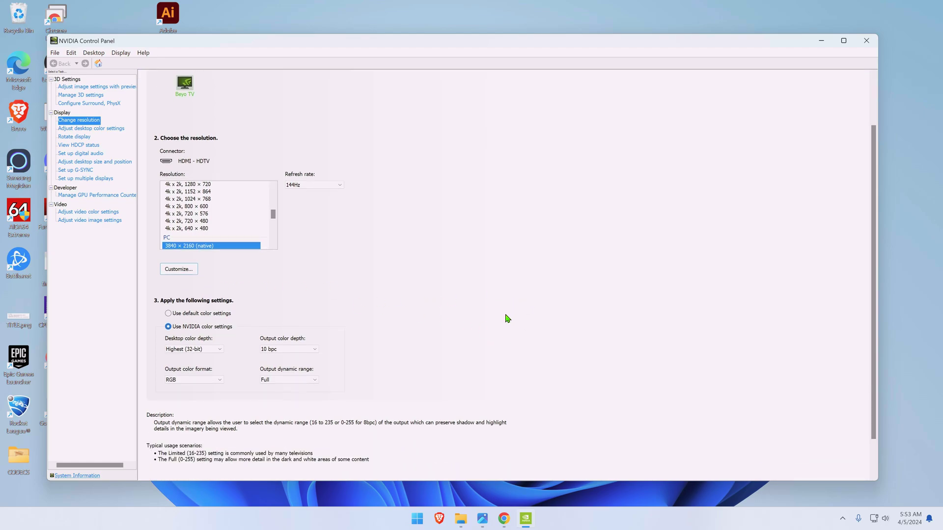
pyautogui.scroll(5, 429, 351)
pyautogui.scroll(2, 426, 350)
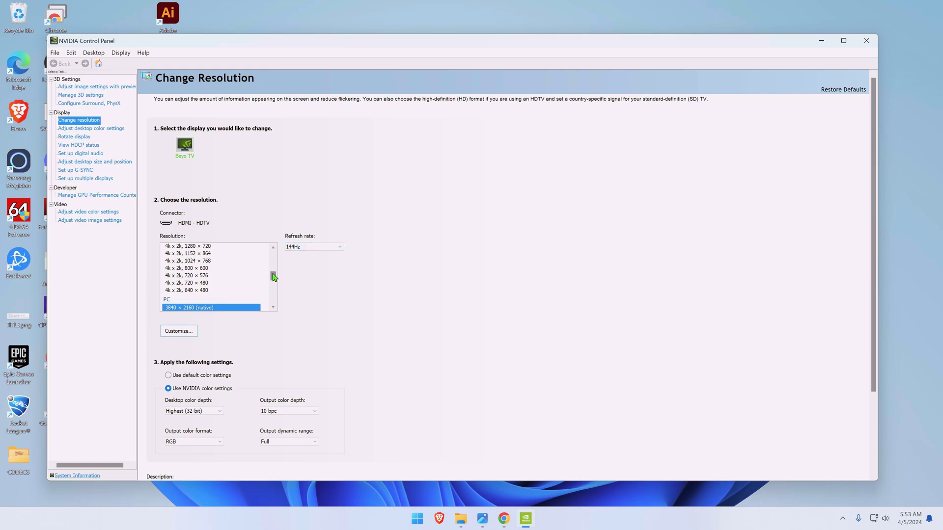
pyautogui.scroll(-1, 273, 283)
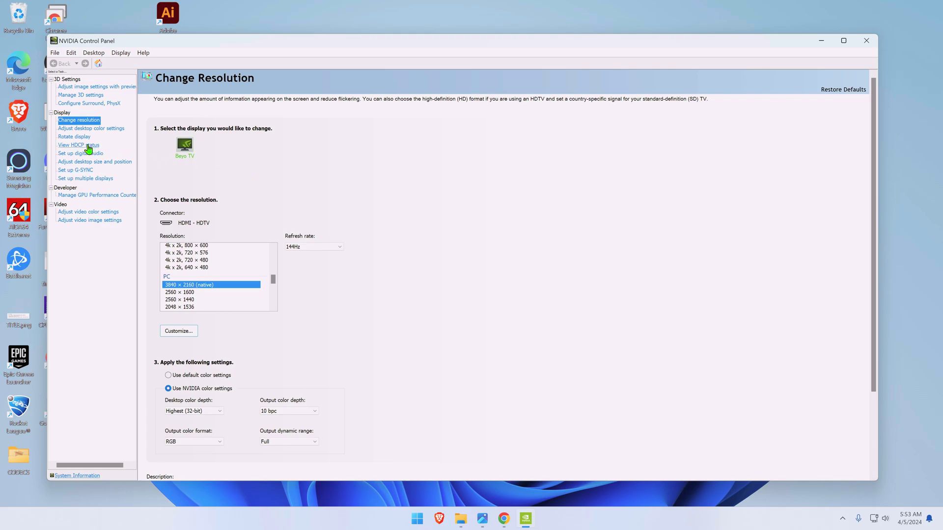
pyautogui.click(76, 171)
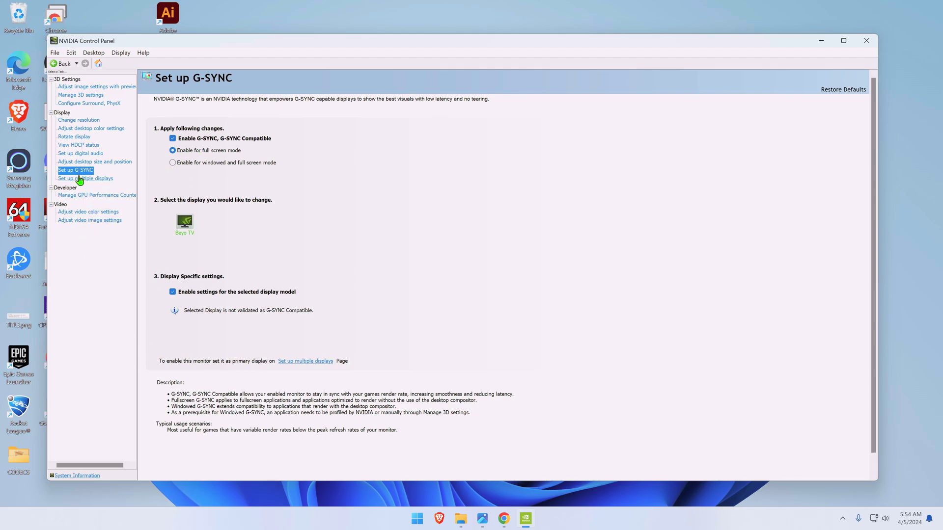
# Step: Review Global 3D settings, then view cod.exe's settings: Highest available refresh rate, Prefer maximum performance
pyautogui.click(84, 95)
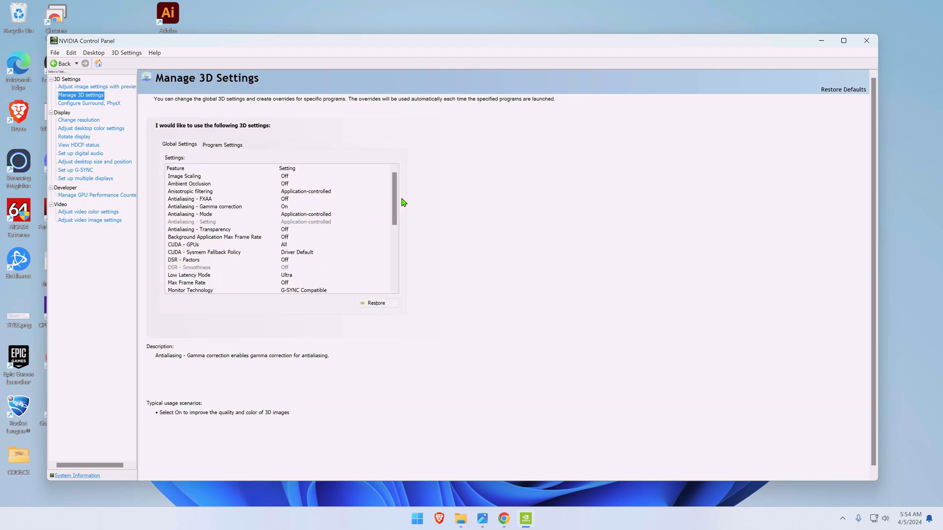
pyautogui.moveTo(397, 198); pyautogui.dragTo(422, 264)
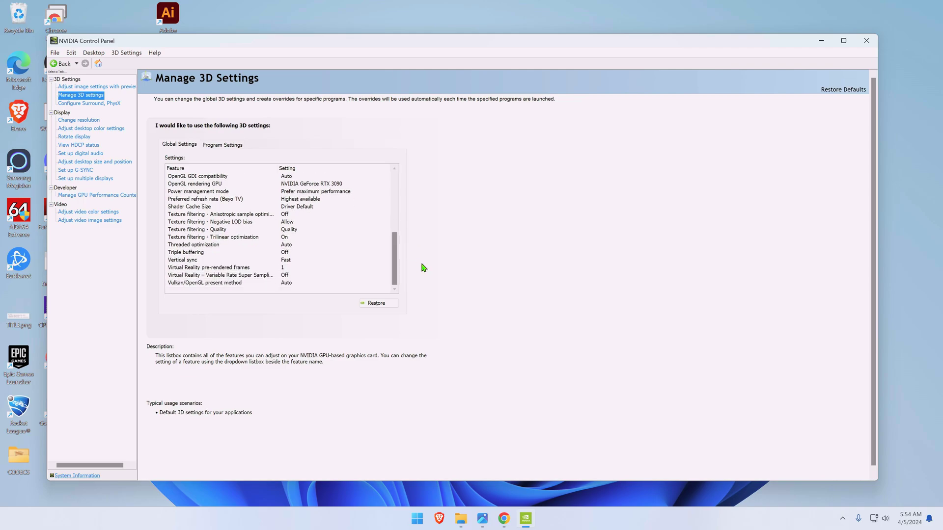
pyautogui.click(226, 146)
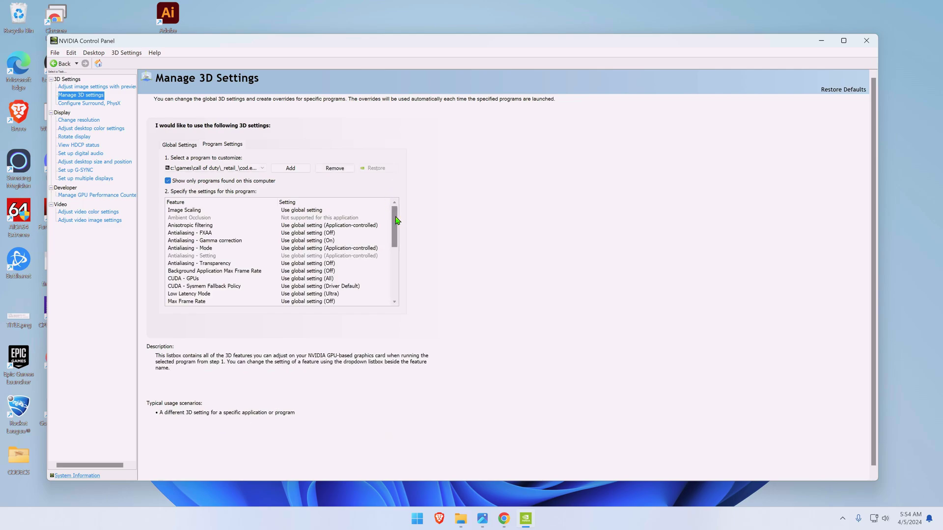
pyautogui.moveTo(397, 221); pyautogui.dragTo(405, 280)
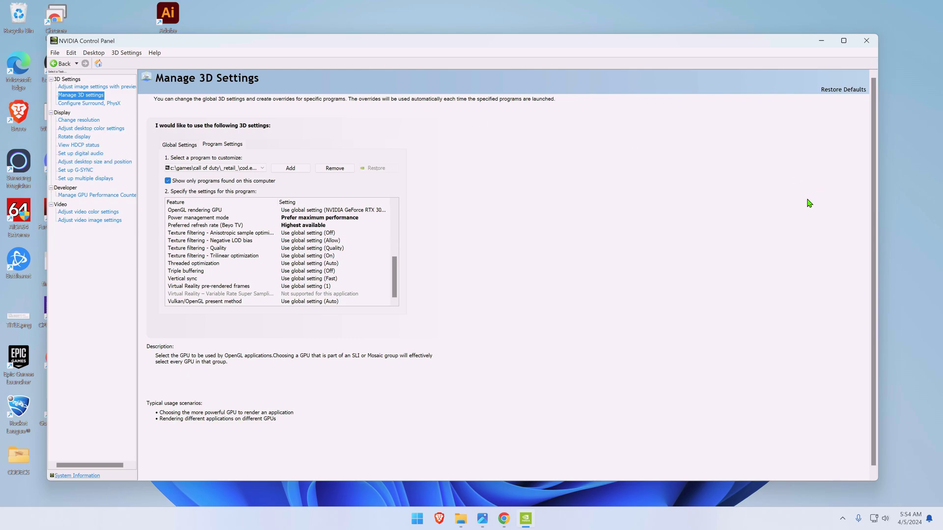
# Step: Close NVIDIA Control Panel, raise the cru-1.5.2 folder, and close Chrome's cable, TCL guide, RTINGS and Amazon tabs
pyautogui.click(866, 43)
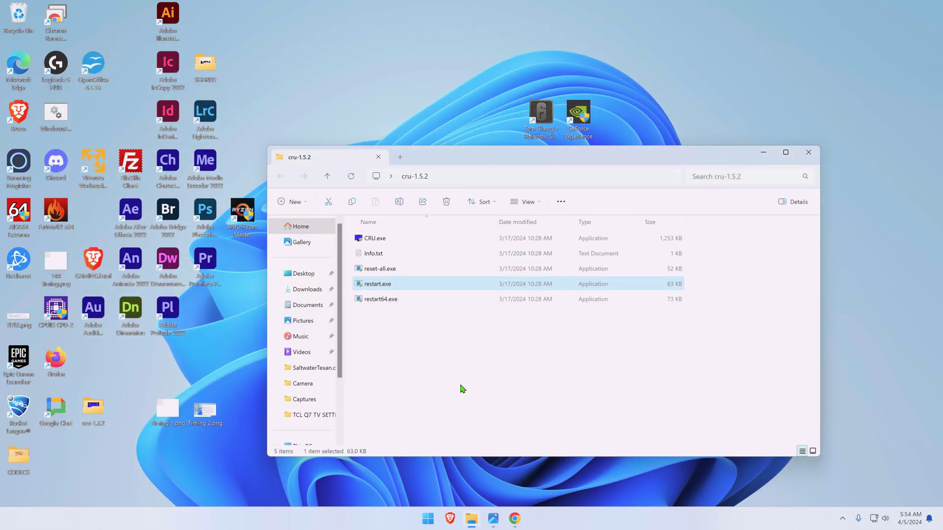
pyautogui.moveTo(606, 155); pyautogui.dragTo(619, 118)
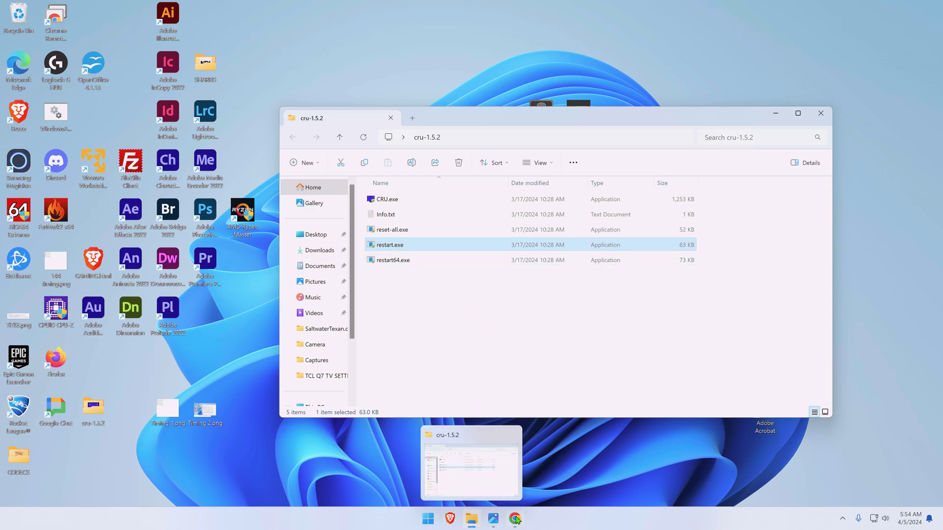
pyautogui.moveTo(516, 520)
pyautogui.click(524, 483)
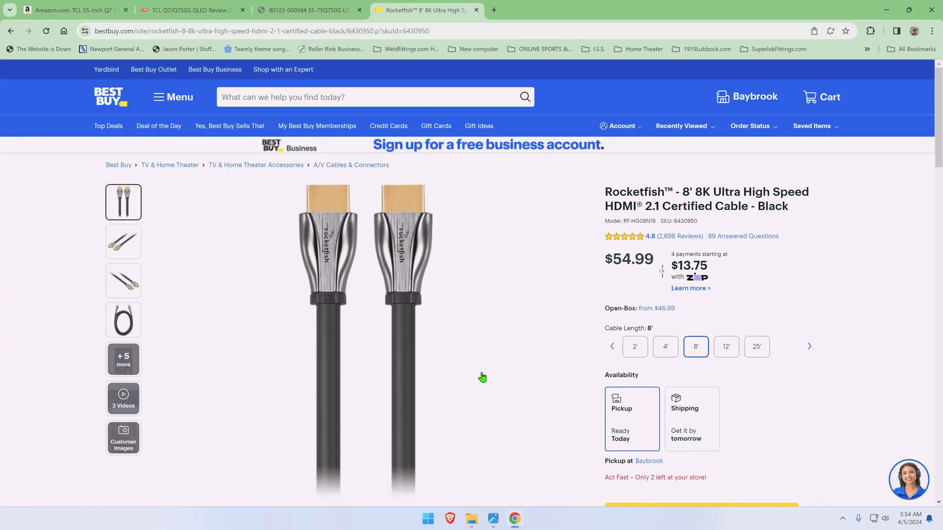
pyautogui.click(476, 10)
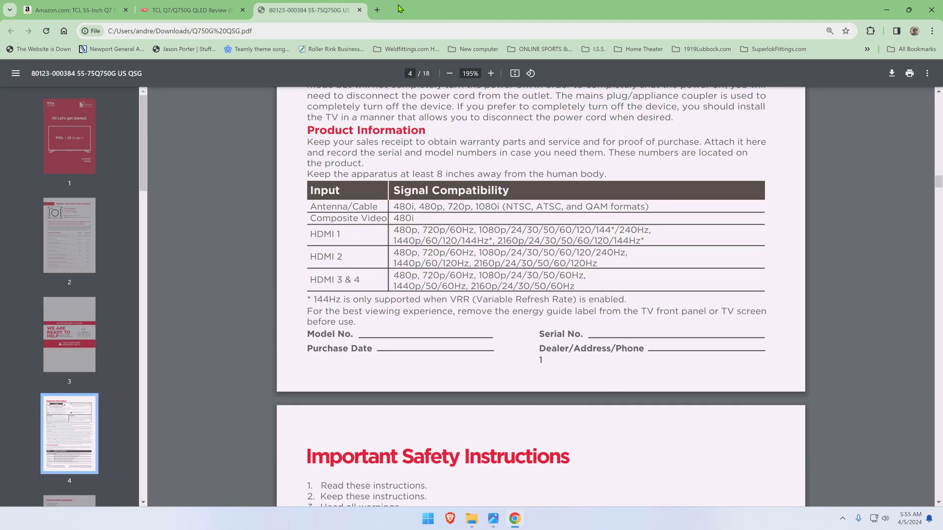
pyautogui.click(361, 10)
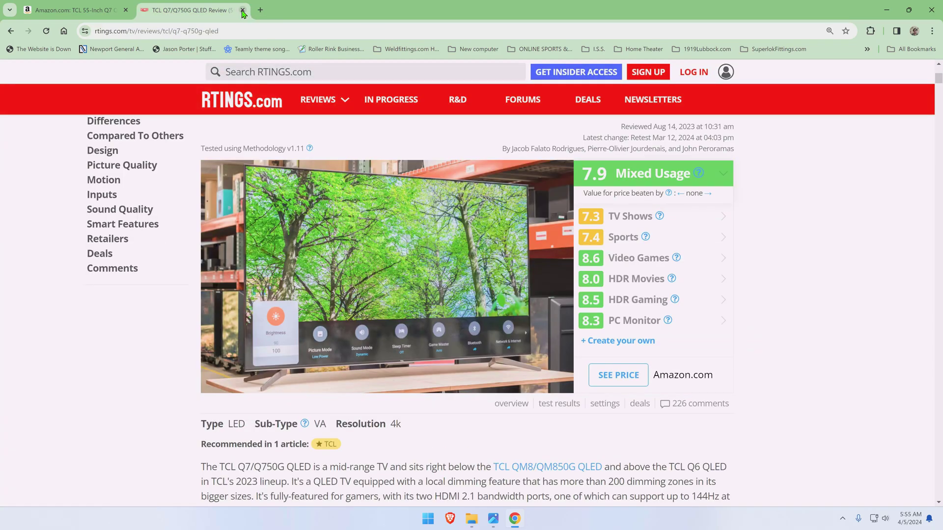
pyautogui.click(242, 10)
pyautogui.click(126, 10)
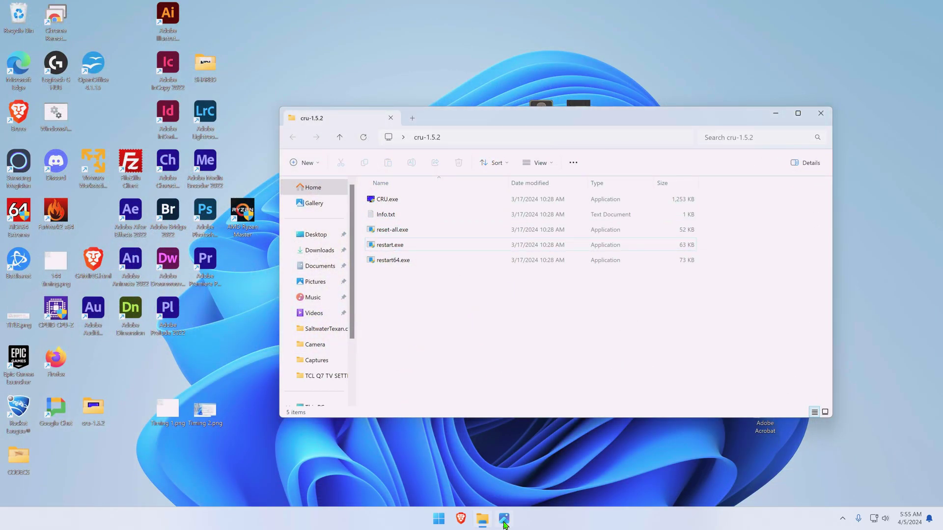
pyautogui.moveTo(505, 524)
pyautogui.click(508, 484)
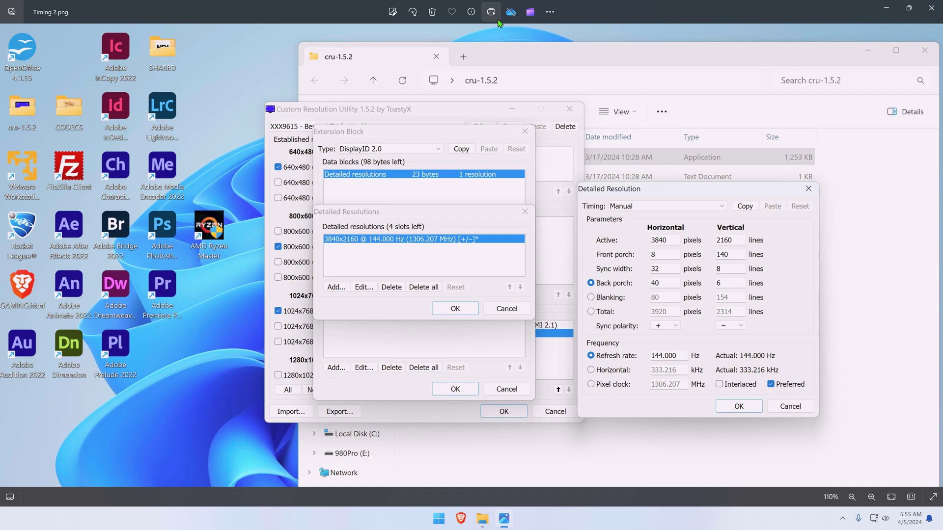
pyautogui.click(931, 10)
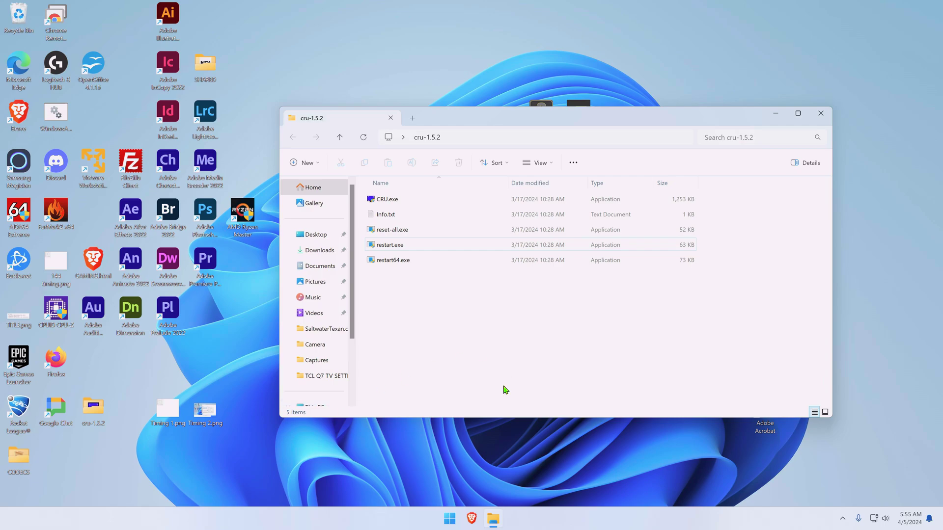
pyautogui.moveTo(491, 524)
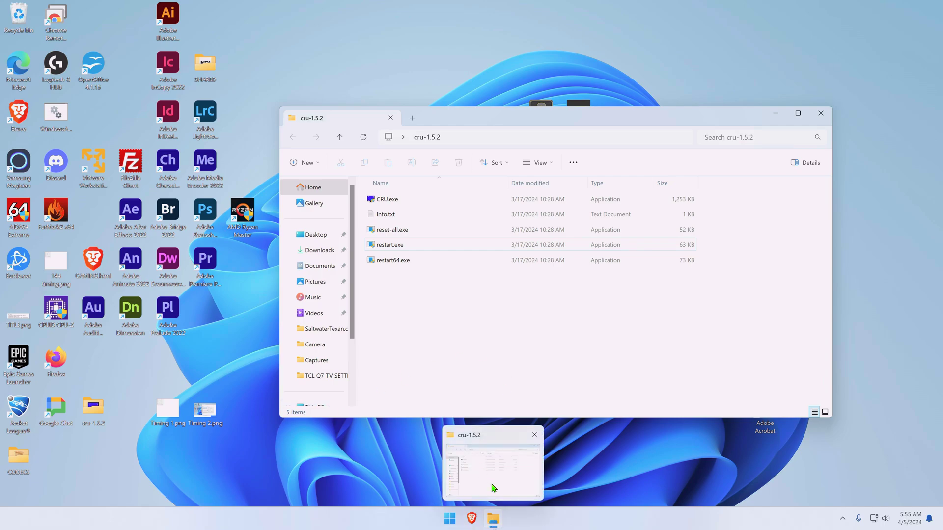